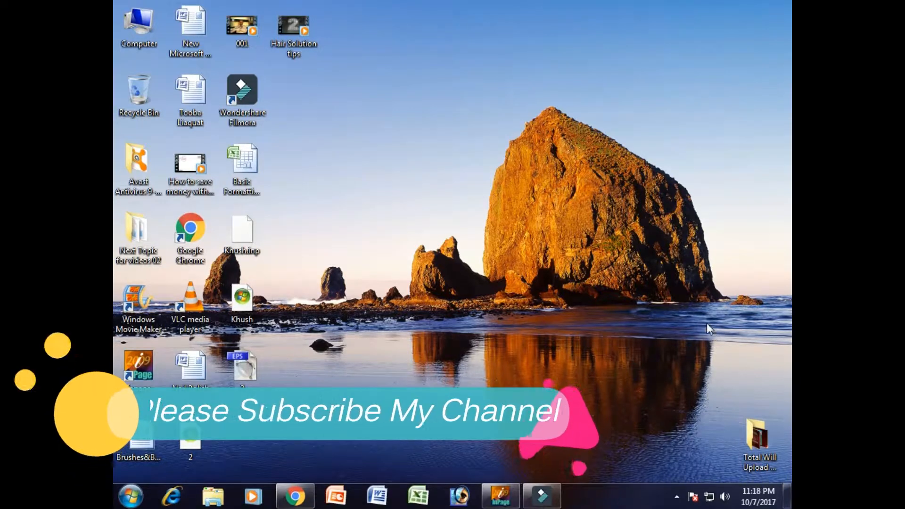
- Switch to Chrome and view the YouTube channel page and the Onlinecomputercoaching Facebook page
click(295, 499)
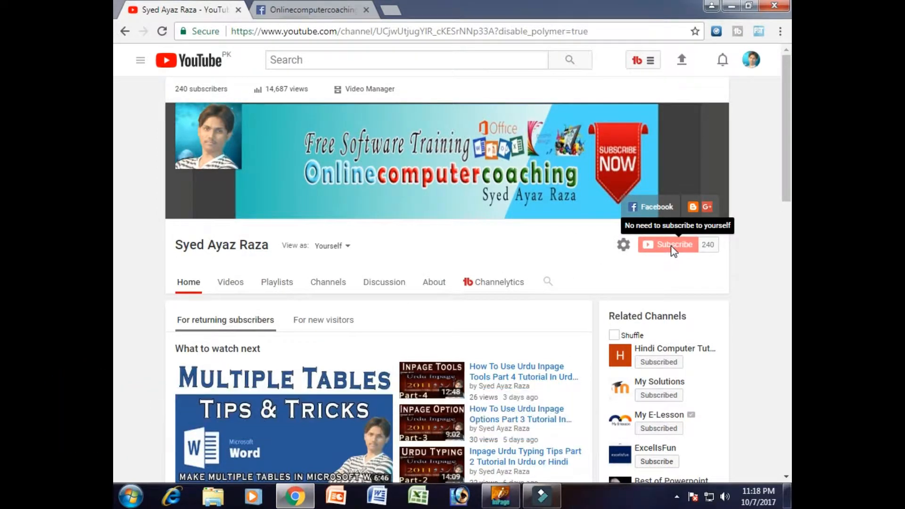
click(298, 6)
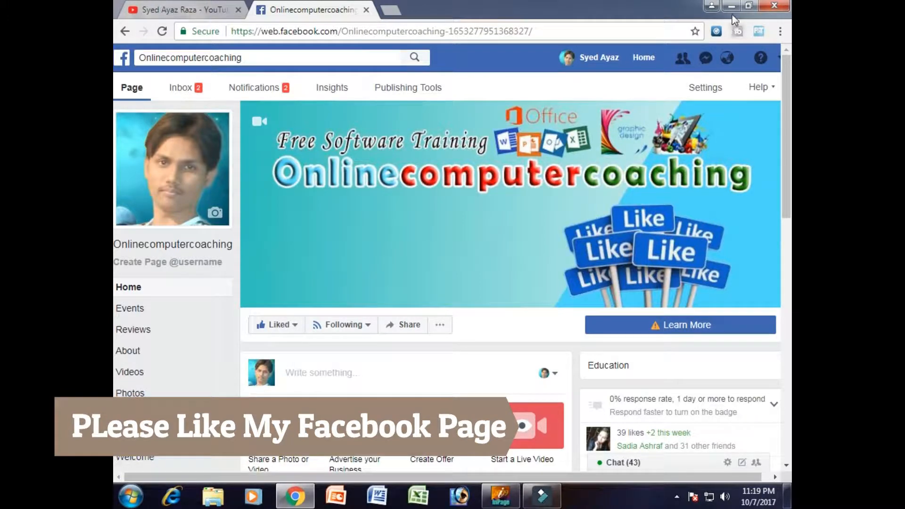
- Switch to InPage and create a new one-page A4 portrait document with right-to-left direction and an automatic text box
click(506, 498)
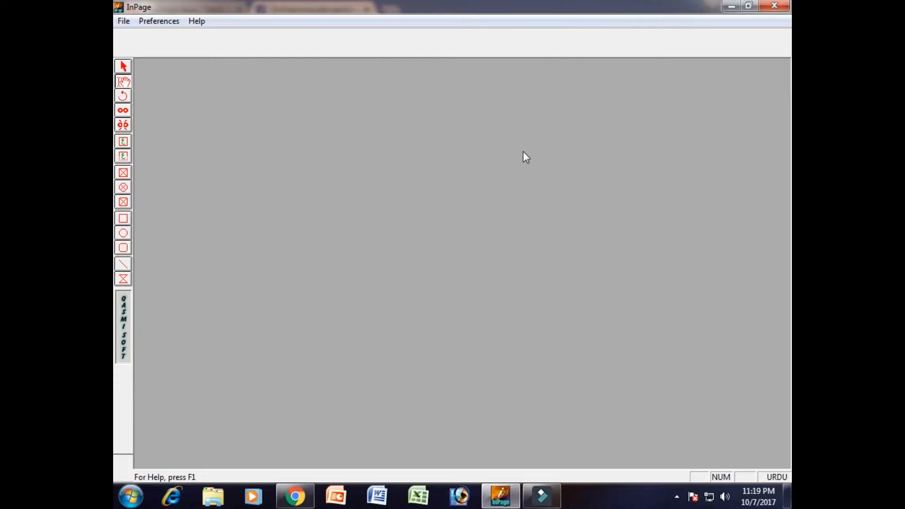
click(124, 21)
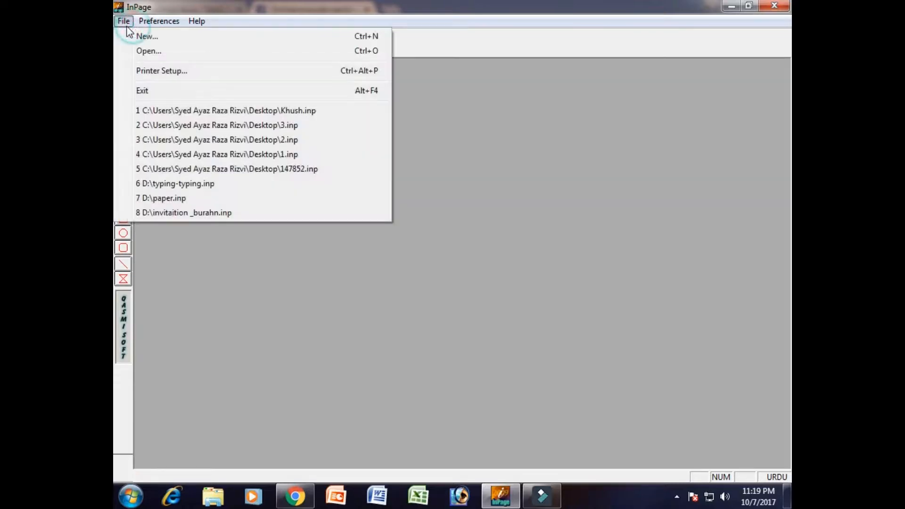
click(159, 41)
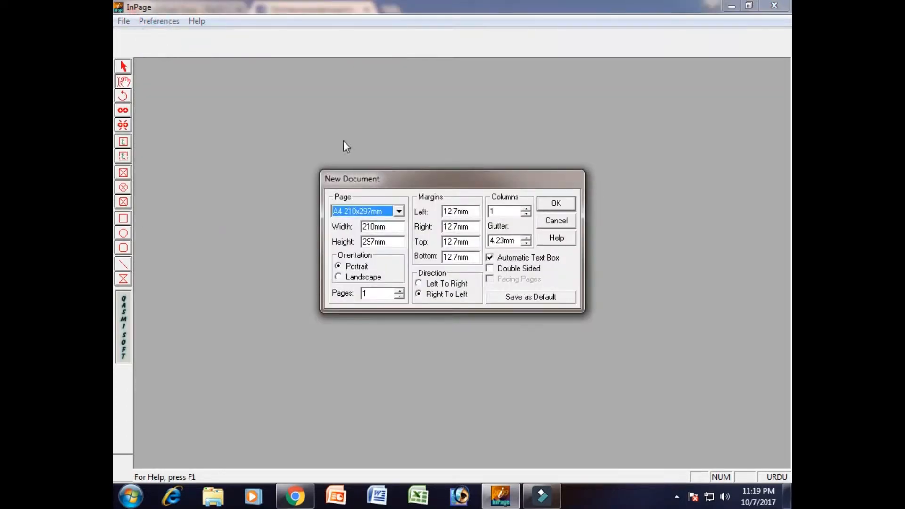
click(558, 202)
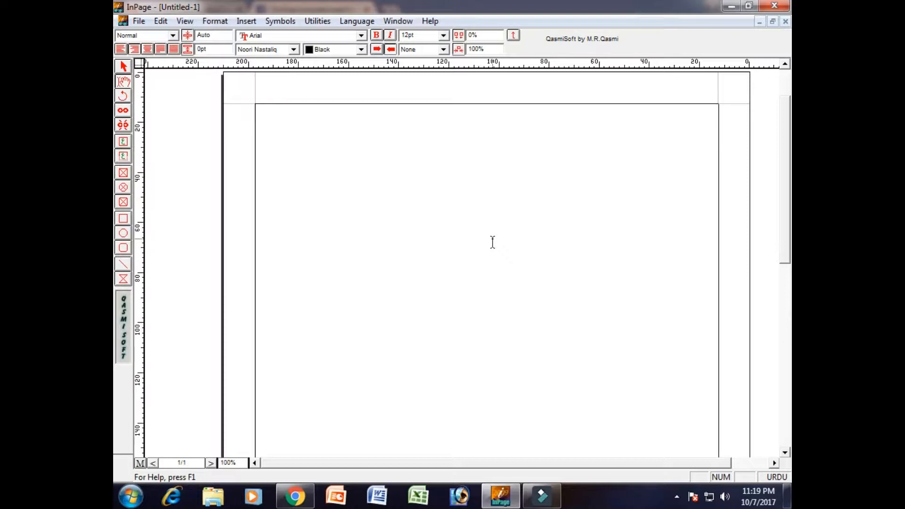
- Open the existing document Khush.inp from the Desktop
click(139, 20)
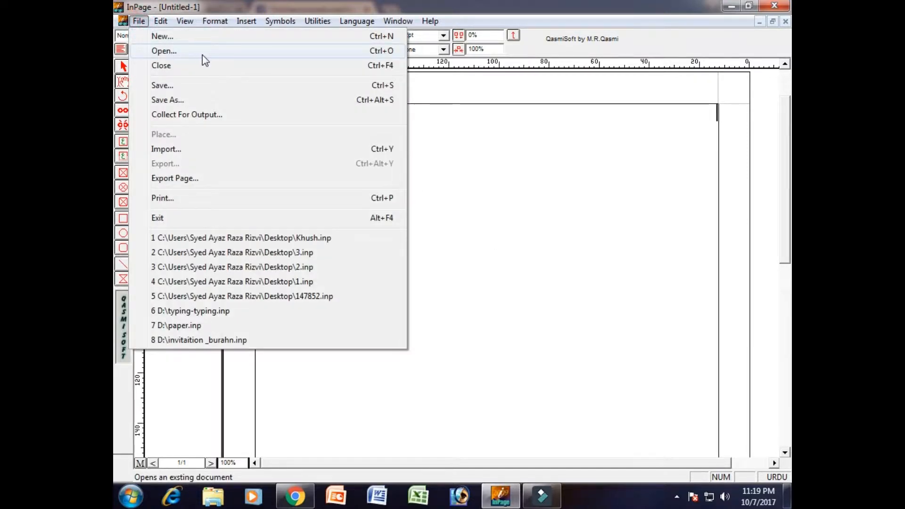
click(214, 53)
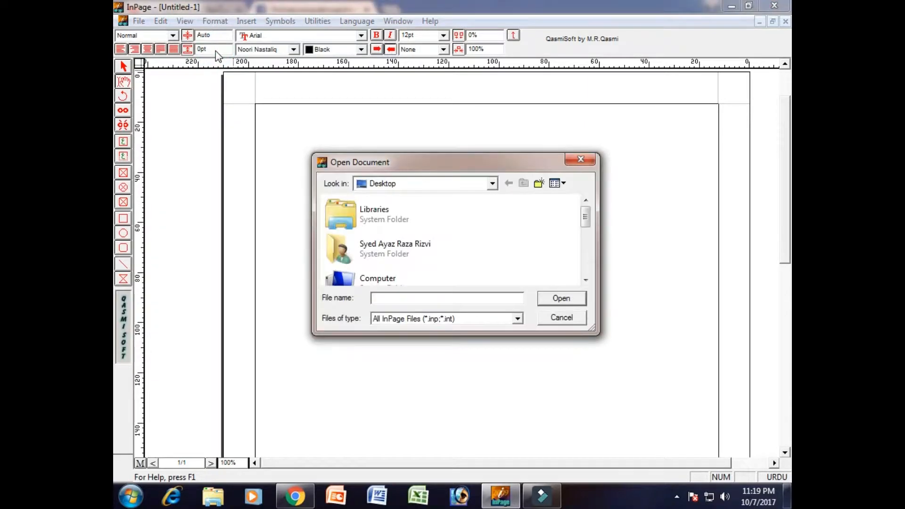
drag(584, 215, 587, 268)
click(385, 268)
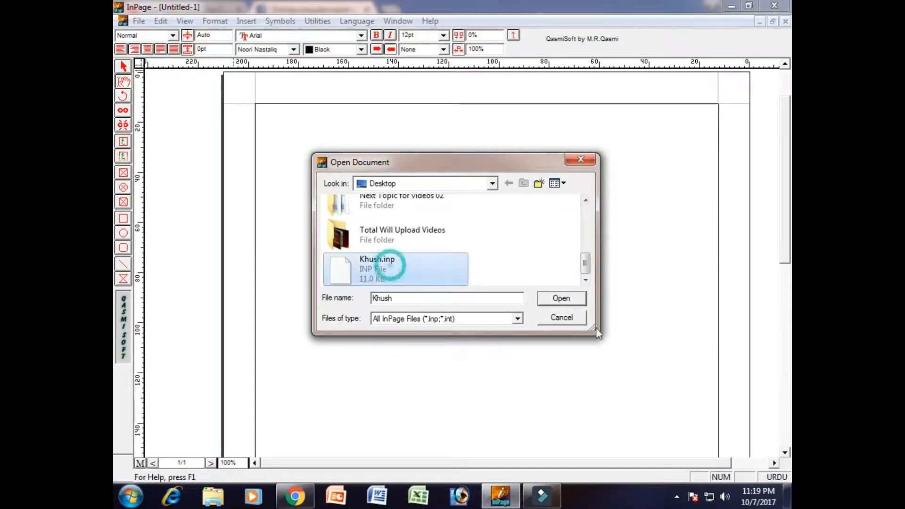
click(576, 298)
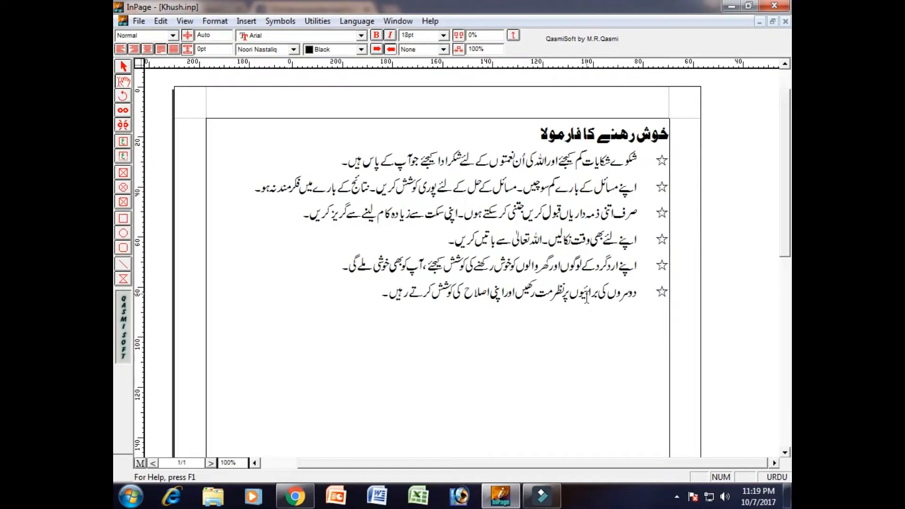
- Close the Khush.inp document, returning to the blank untitled document
click(139, 23)
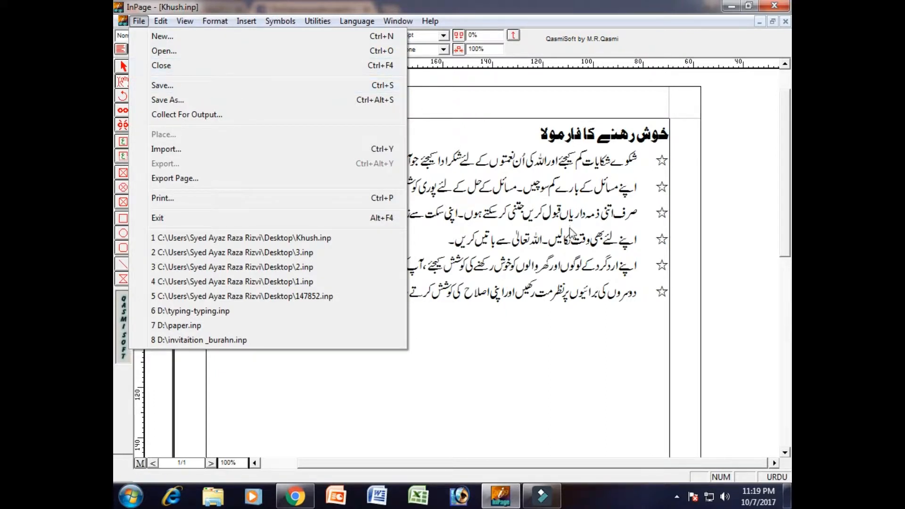
click(571, 175)
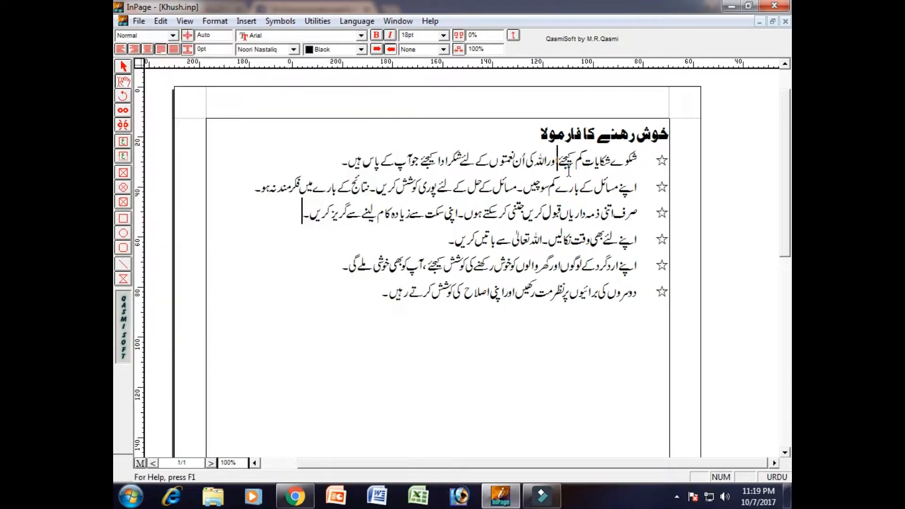
click(139, 21)
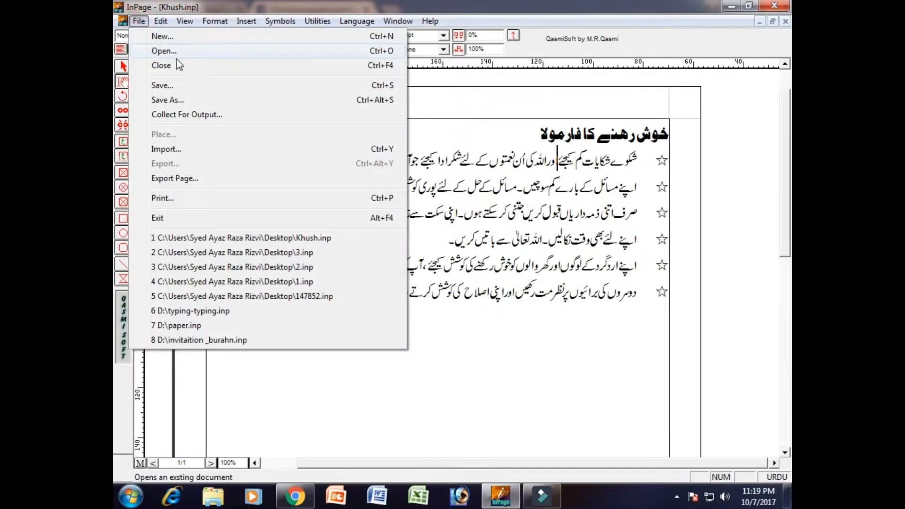
click(169, 71)
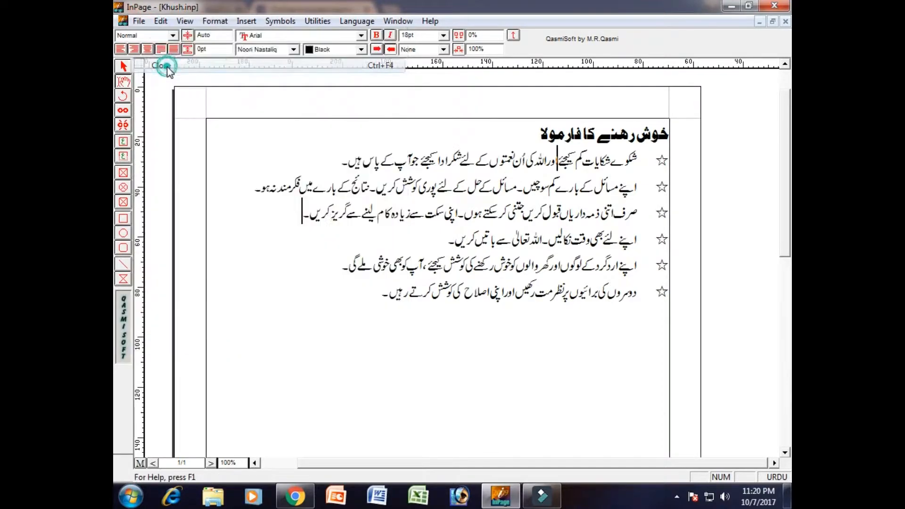
- Enter the Urdu text "یہ میرا پاکستان ہے" in the blank document's text box
click(138, 21)
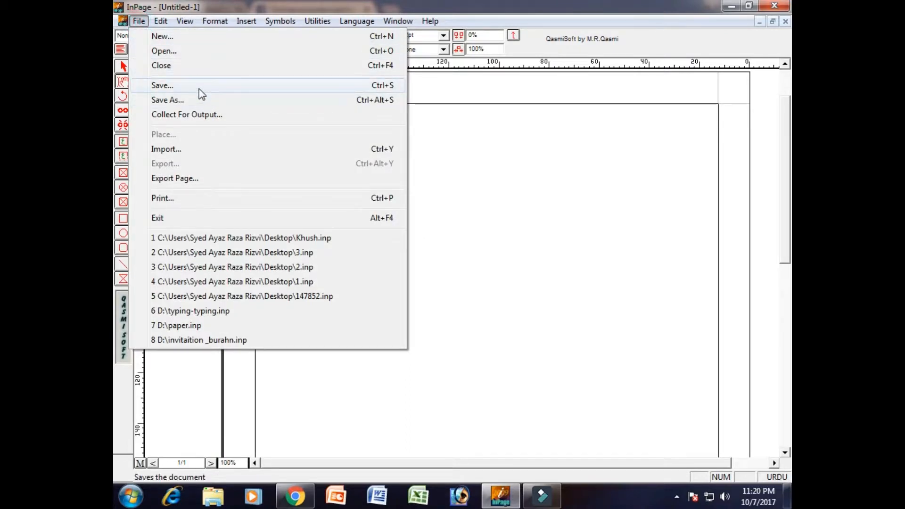
click(582, 159)
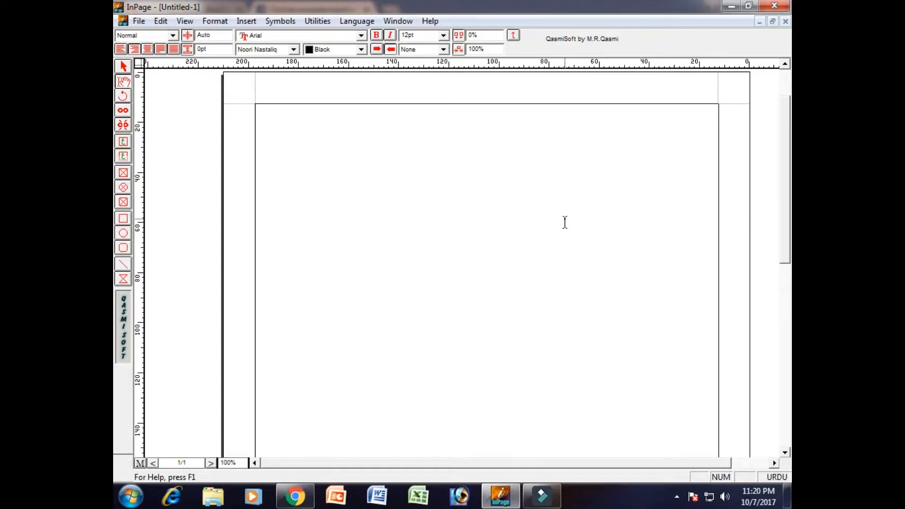
text(bہ میرا)
text( پاکس)
text(تان)
text( ہے)
- Set the font size of the whole Urdu sentence to 48pt and deselect it
key(ctrl+a)
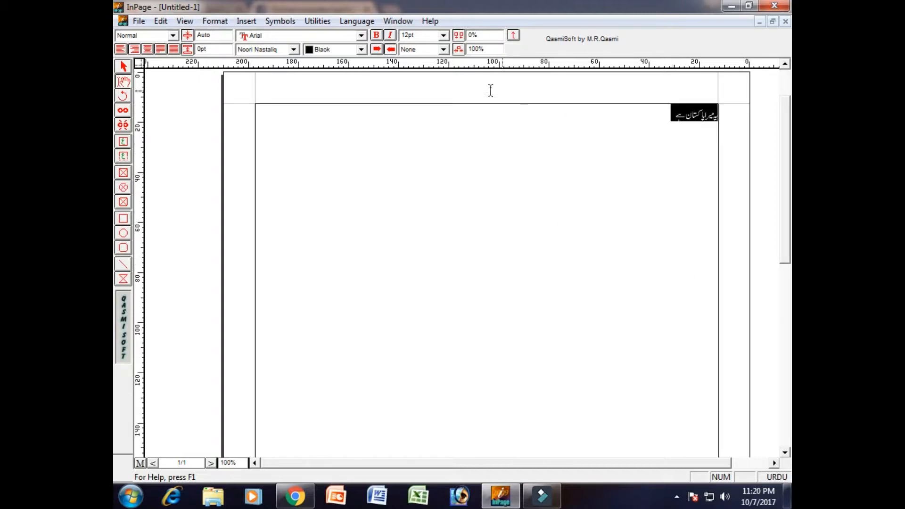
click(443, 35)
click(429, 102)
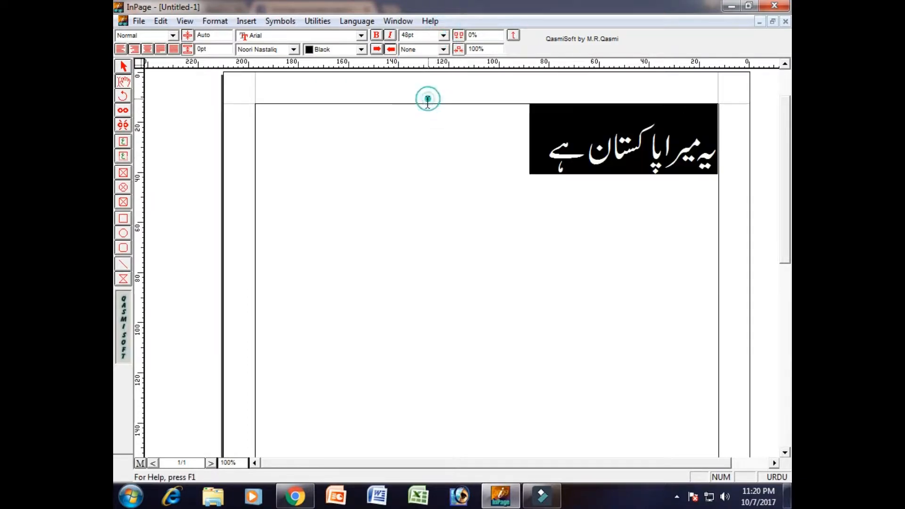
click(448, 177)
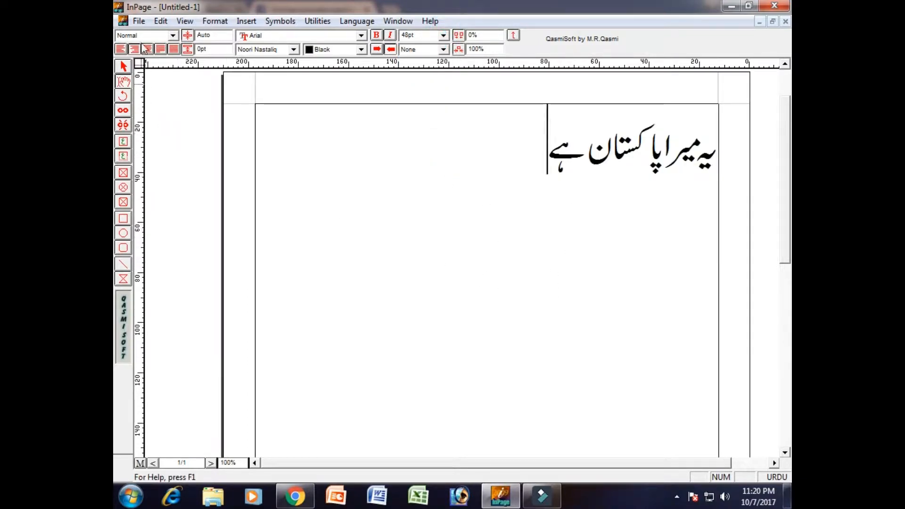
- Start saving the document with the file name Pakistan and the file type InPage File (*.inp)
click(139, 20)
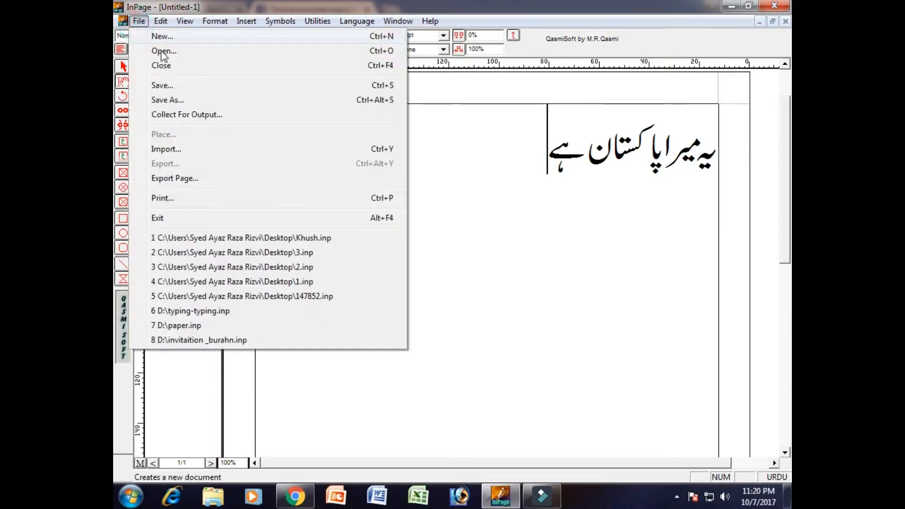
click(187, 86)
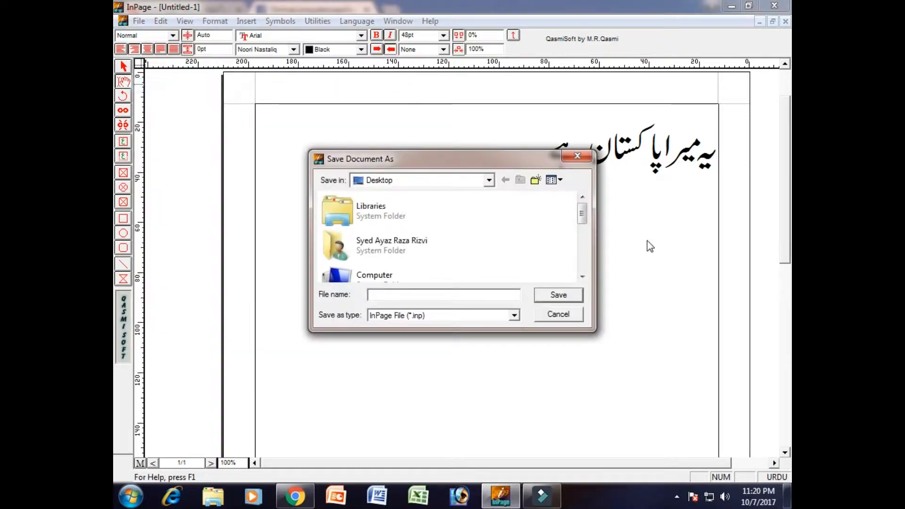
drag(457, 165, 473, 103)
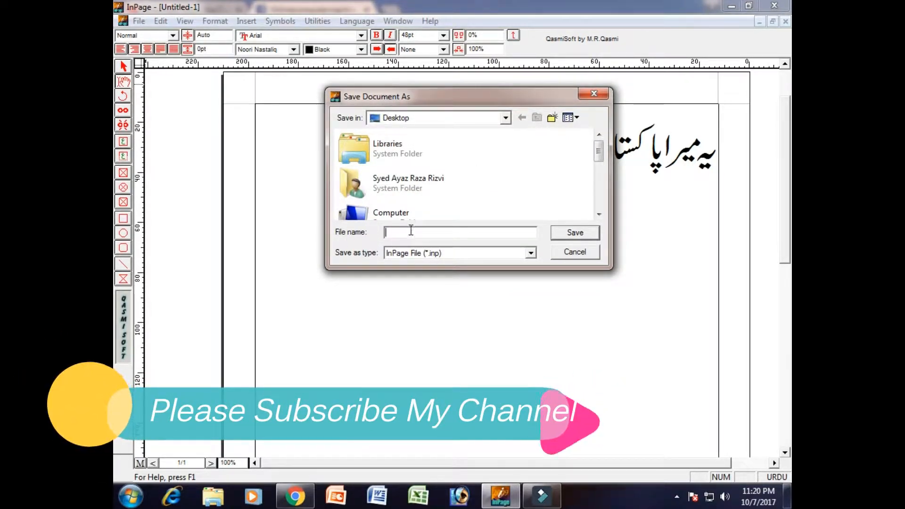
text(Pak)
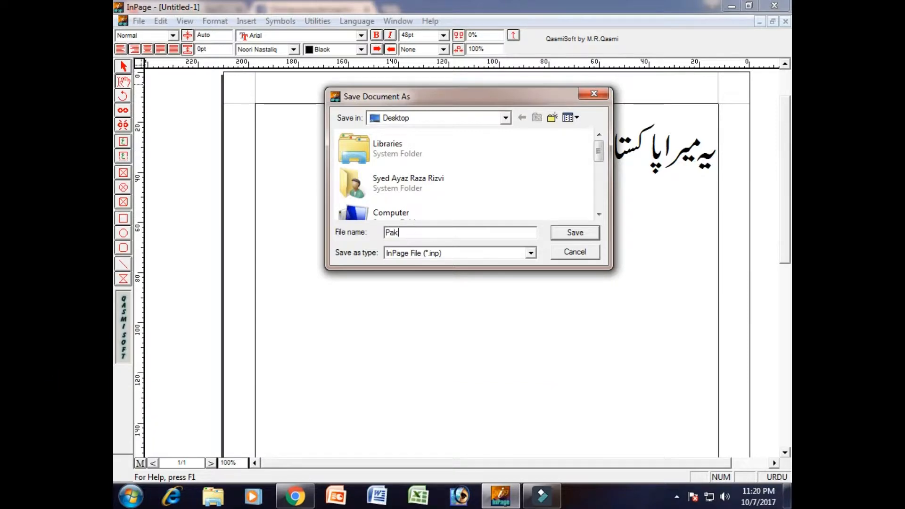
text(istan)
click(520, 253)
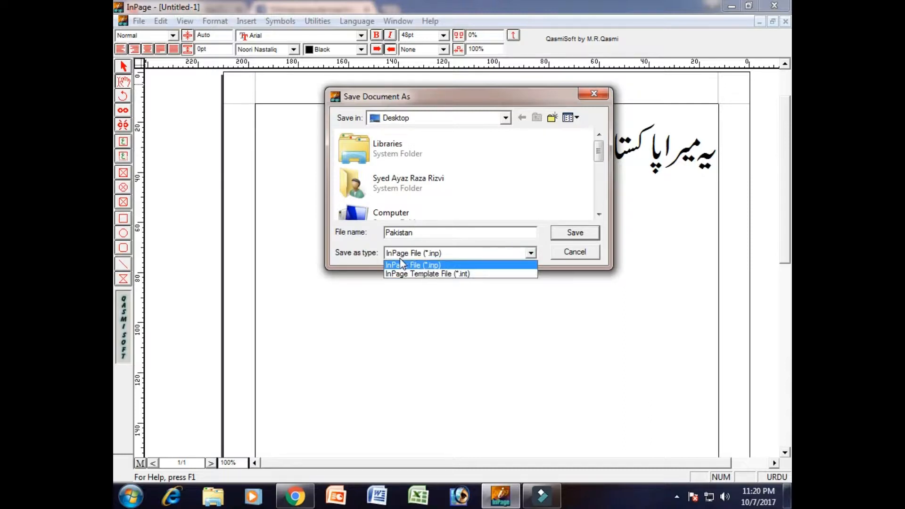
click(456, 265)
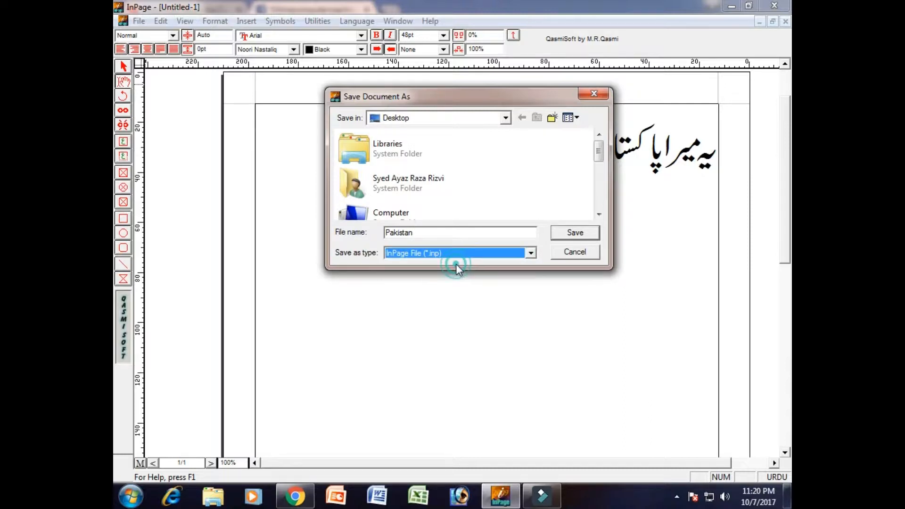
- Browse the available save locations, choose Desktop, and save the document there
click(444, 121)
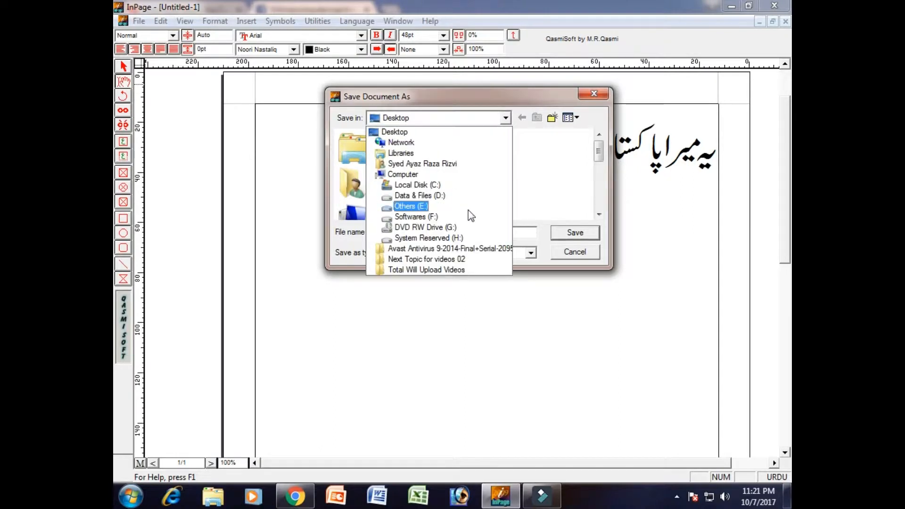
click(404, 133)
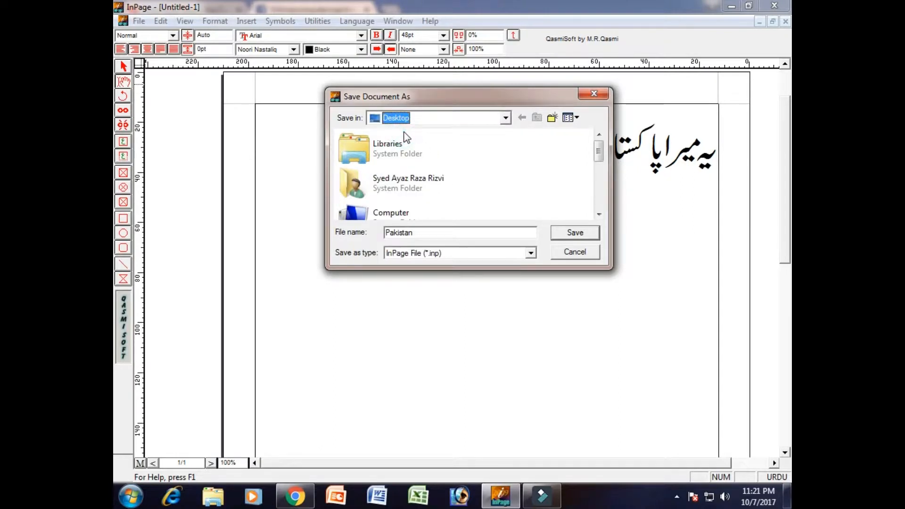
click(437, 124)
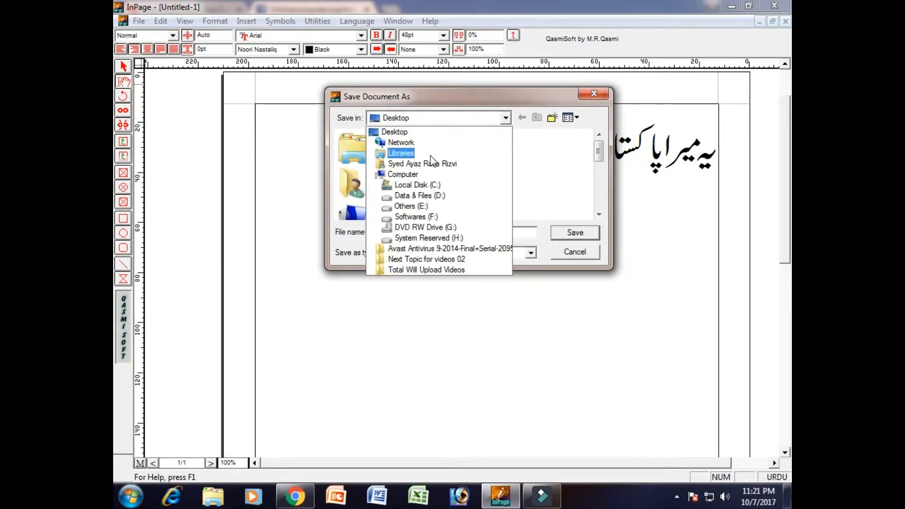
click(431, 150)
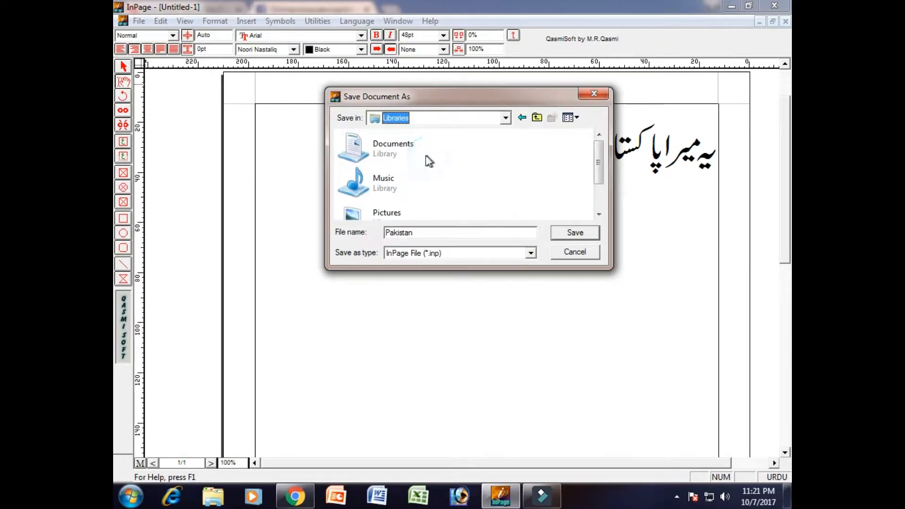
click(449, 117)
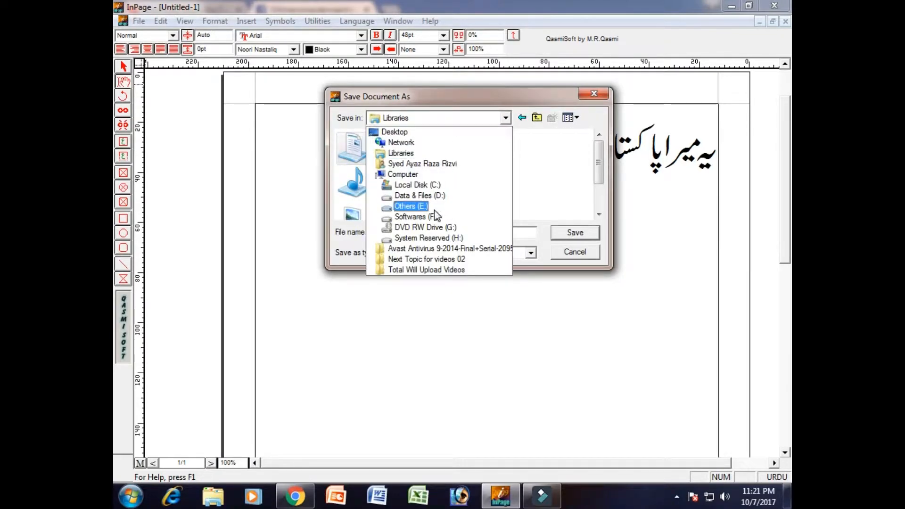
click(401, 133)
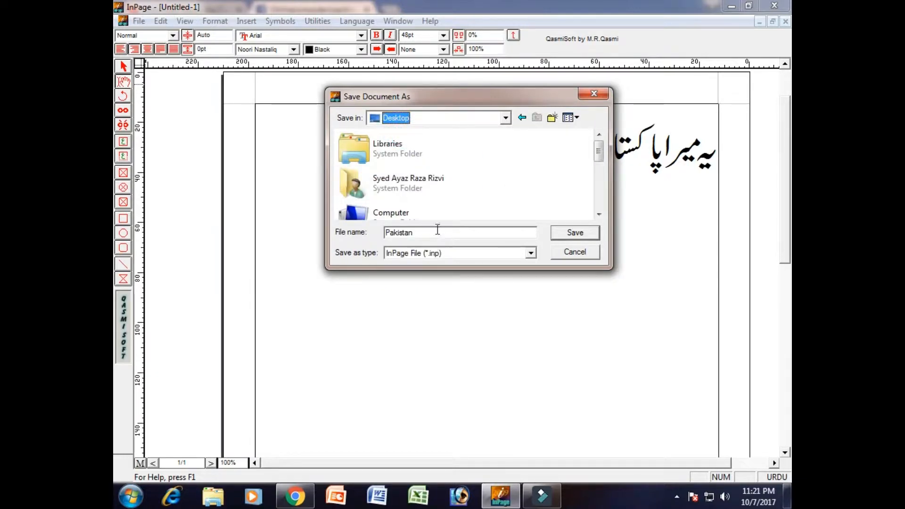
click(570, 233)
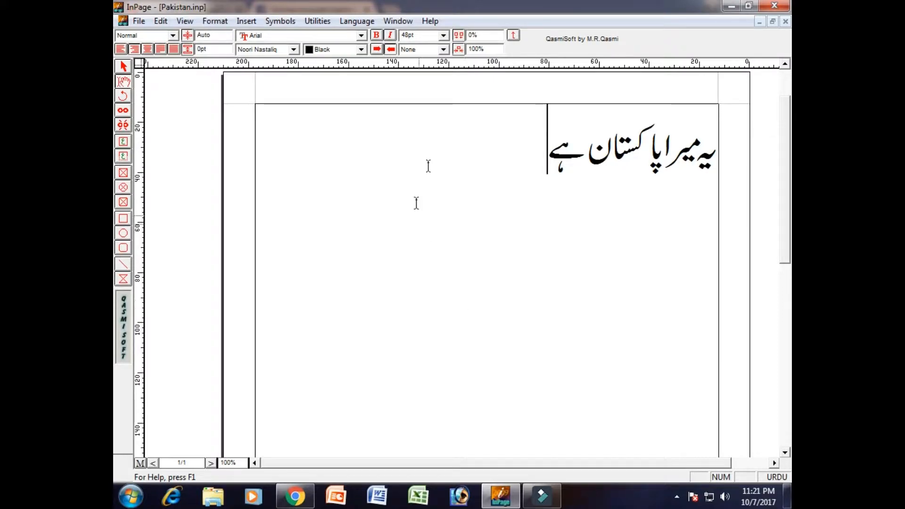
- Minimize the InPage and Chrome windows and select the saved Pakistan.inp file on the desktop
click(731, 6)
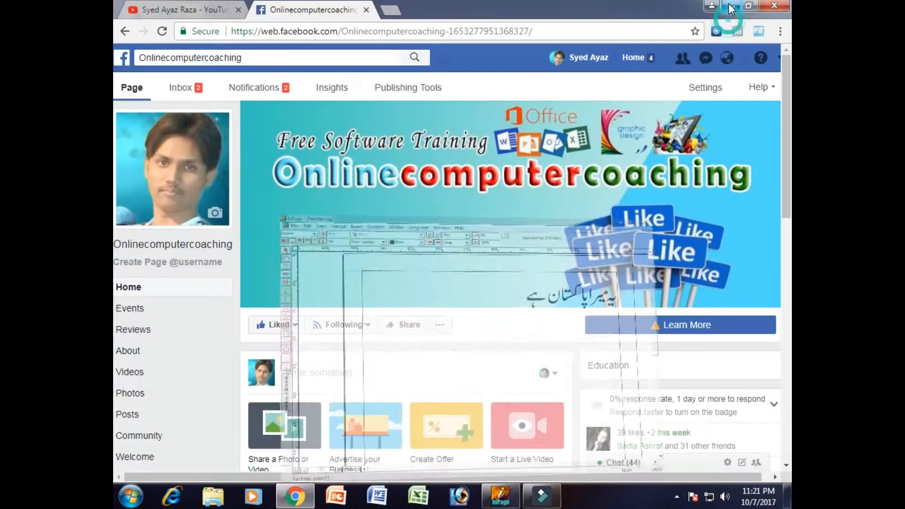
click(714, 8)
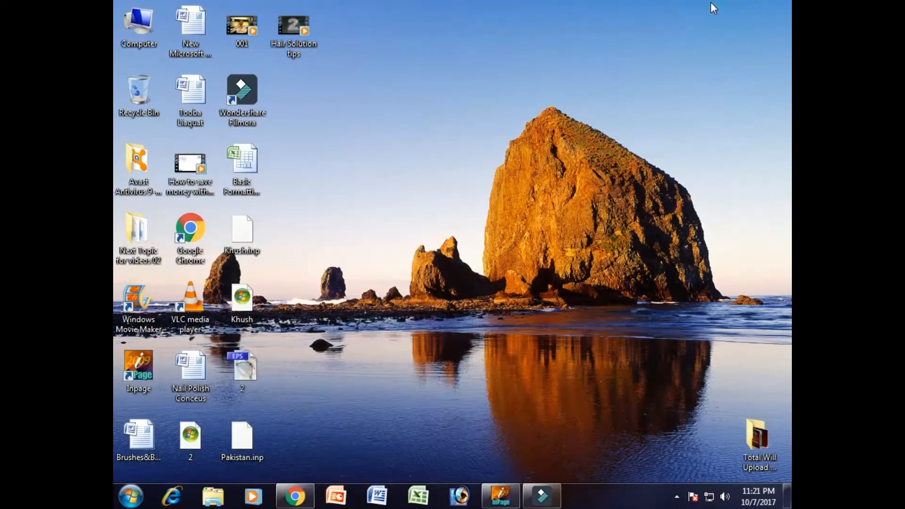
click(245, 459)
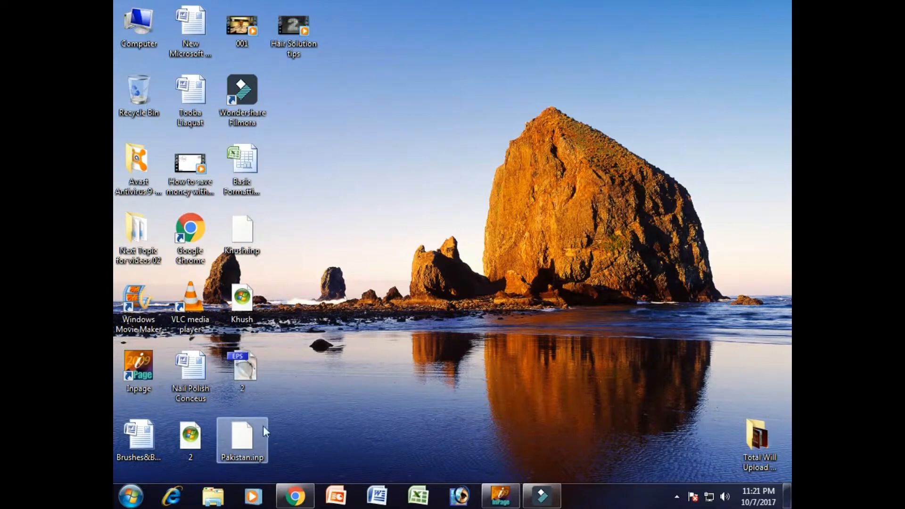
- Deselect the desktop file, switch back to InPage and close the Pakistan.inp document
click(238, 476)
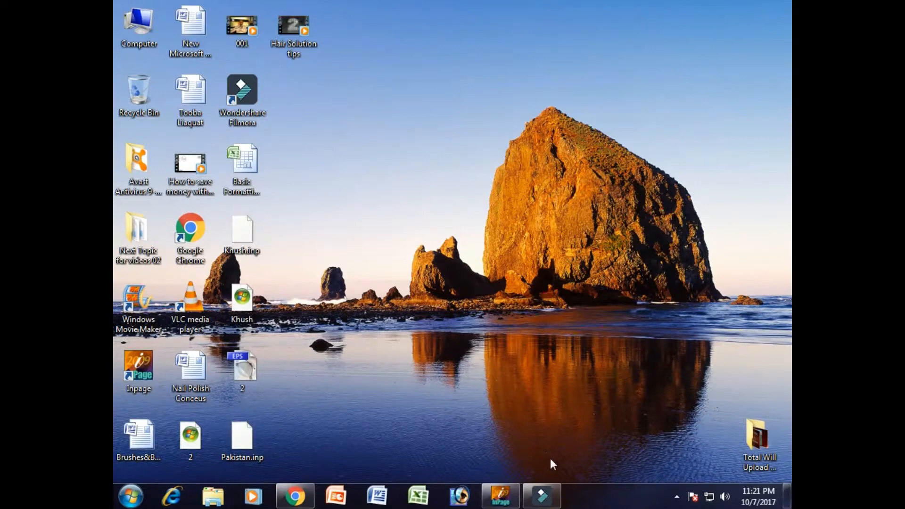
click(505, 502)
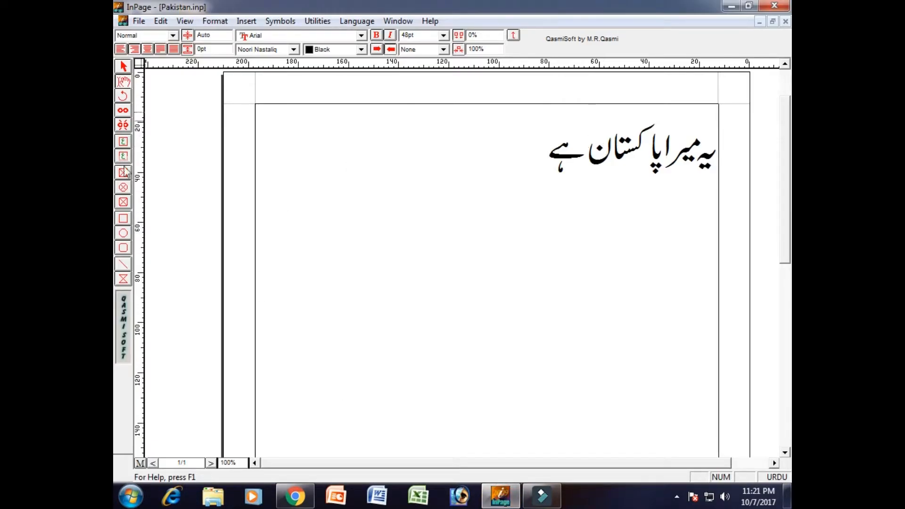
click(139, 21)
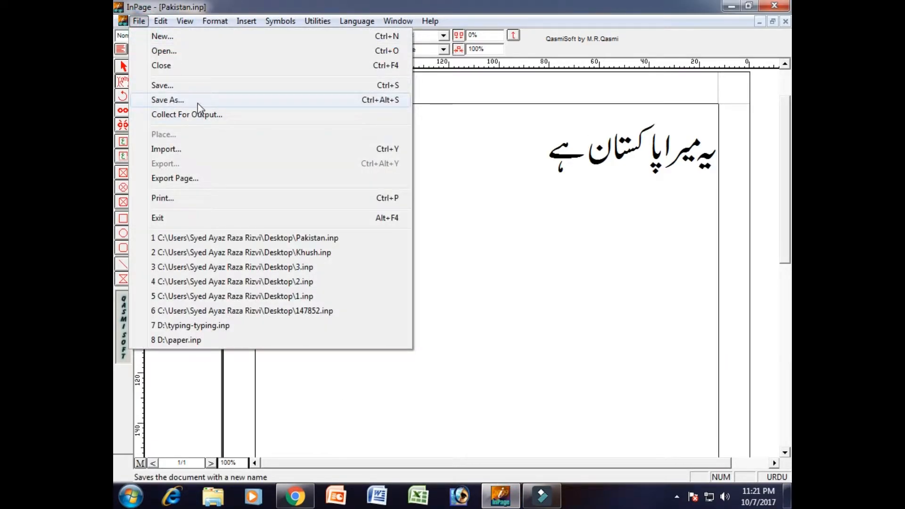
click(225, 106)
click(138, 22)
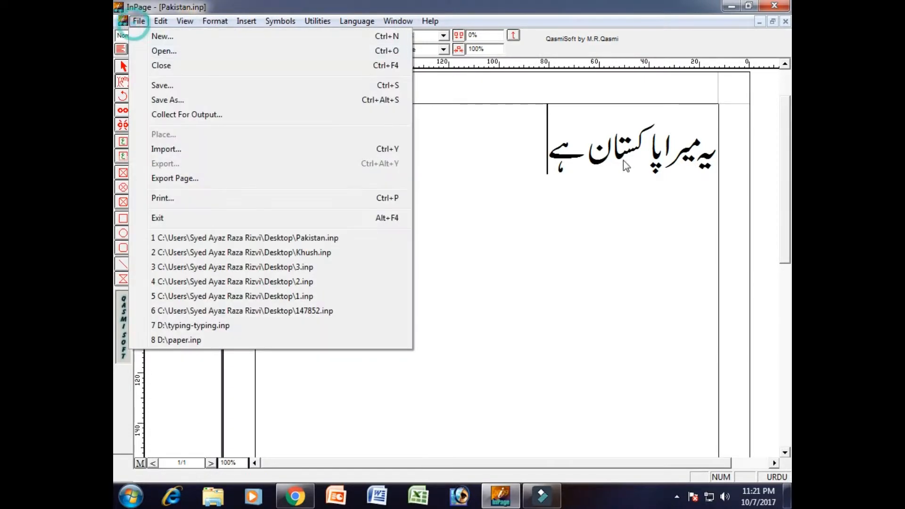
click(236, 66)
- Open the Khush.inp document from the Desktop and look through its Urdu text
click(124, 21)
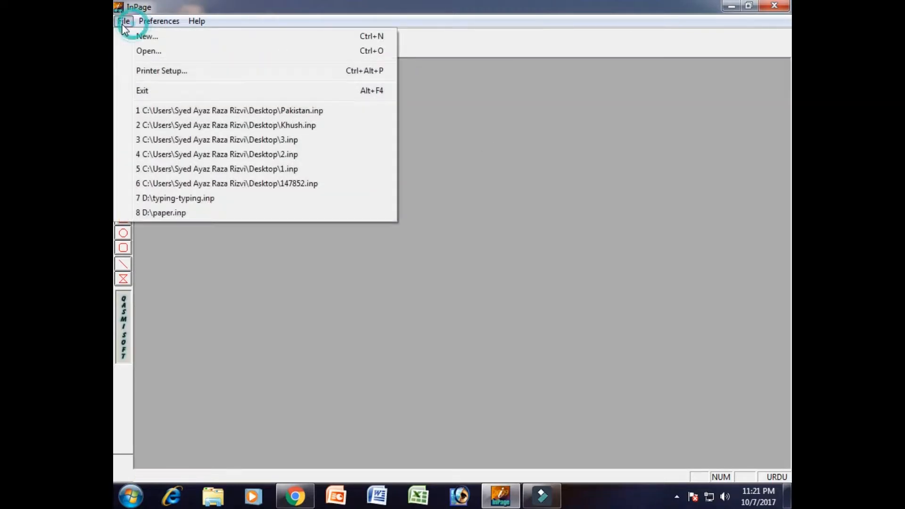
click(163, 51)
drag(600, 153, 604, 208)
click(423, 162)
click(575, 234)
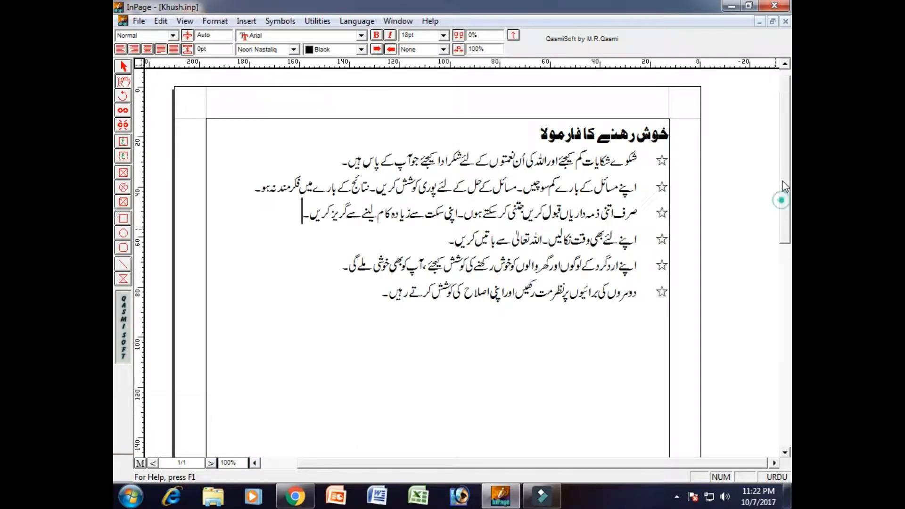
mouse_move(780, 183)
mouse_down()
mouse_move(788, 298)
mouse_move(781, 192)
mouse_up()
mouse_move(781, 192)
mouse_down()
mouse_move(781, 182)
mouse_move(781, 210)
mouse_up()
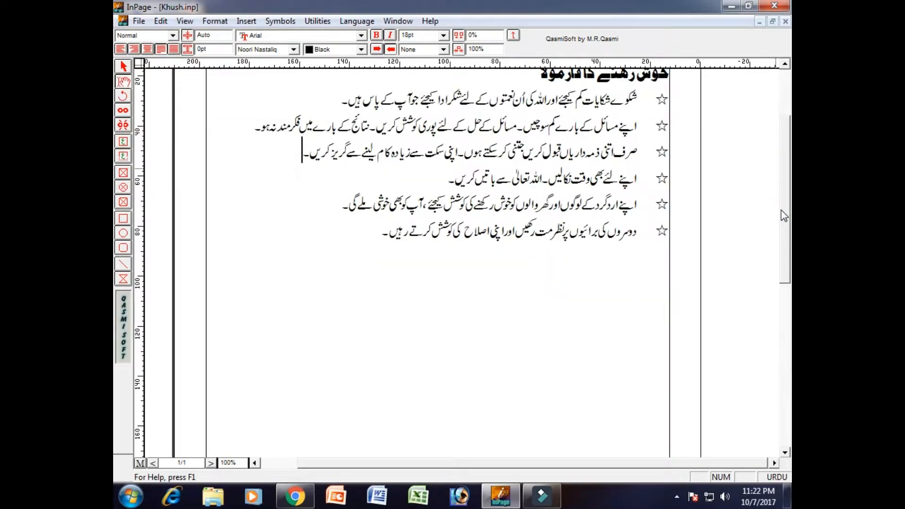
- Save a copy of the Khush document on the Desktop under the new name Letter as an InPage File (*.inp)
click(139, 21)
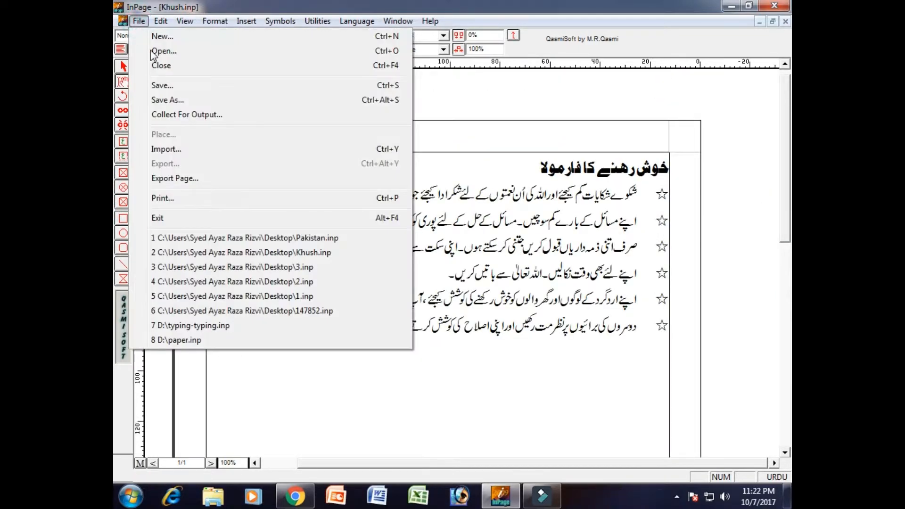
click(187, 100)
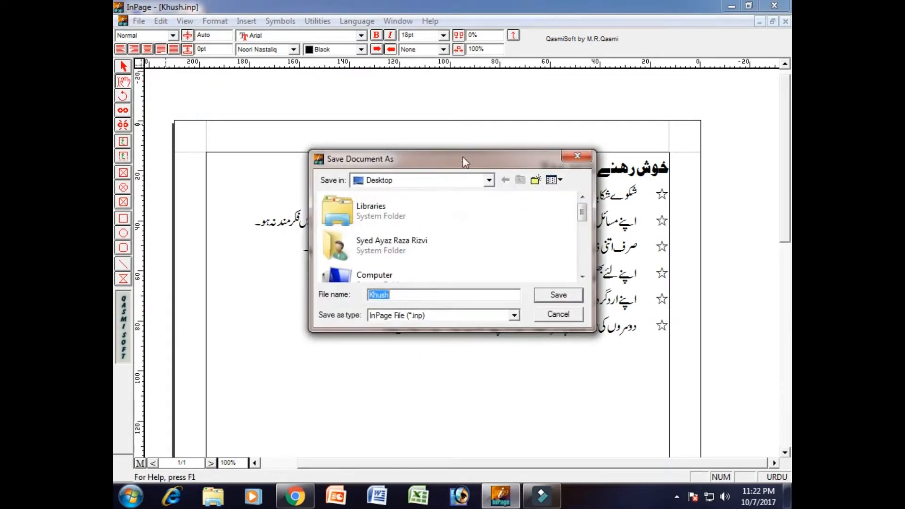
drag(462, 162, 478, 118)
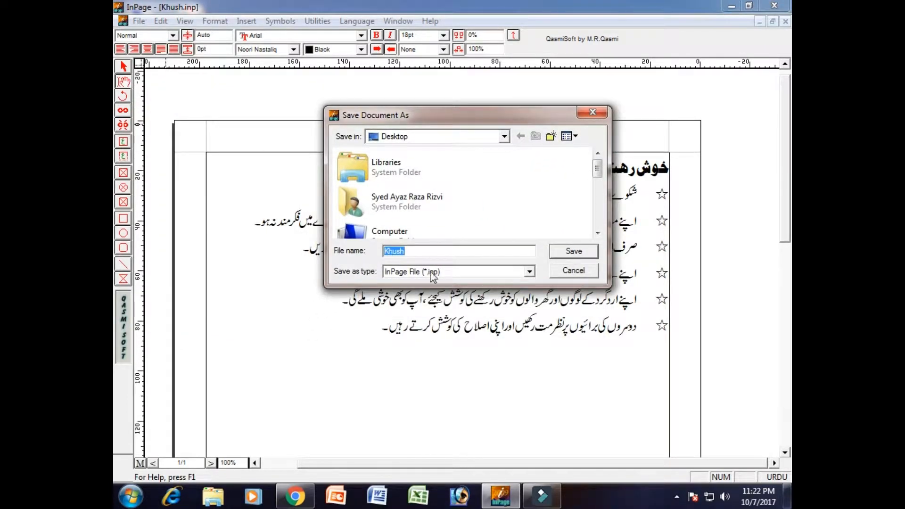
click(434, 250)
key(BackSpace)
key(BackSpace)
key(BackSpace)
key(BackSpace)
key(BackSpace)
text(Le)
click(576, 251)
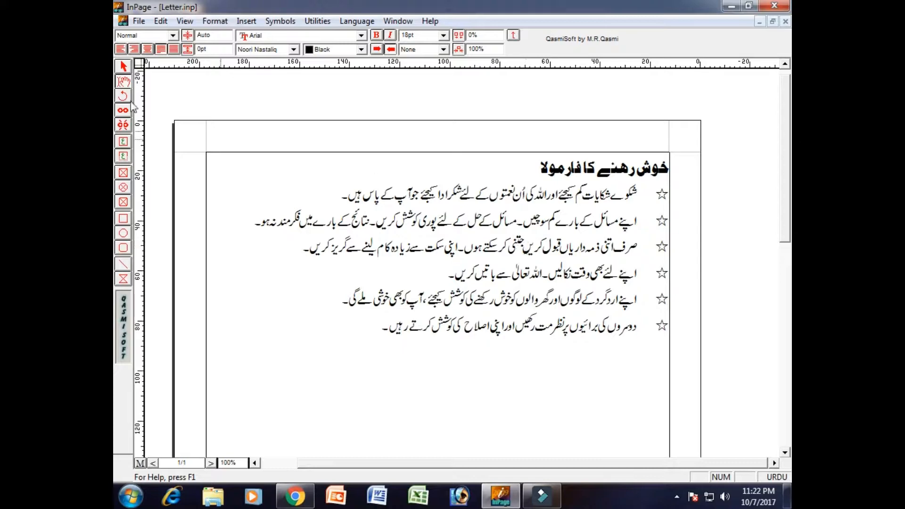
click(139, 20)
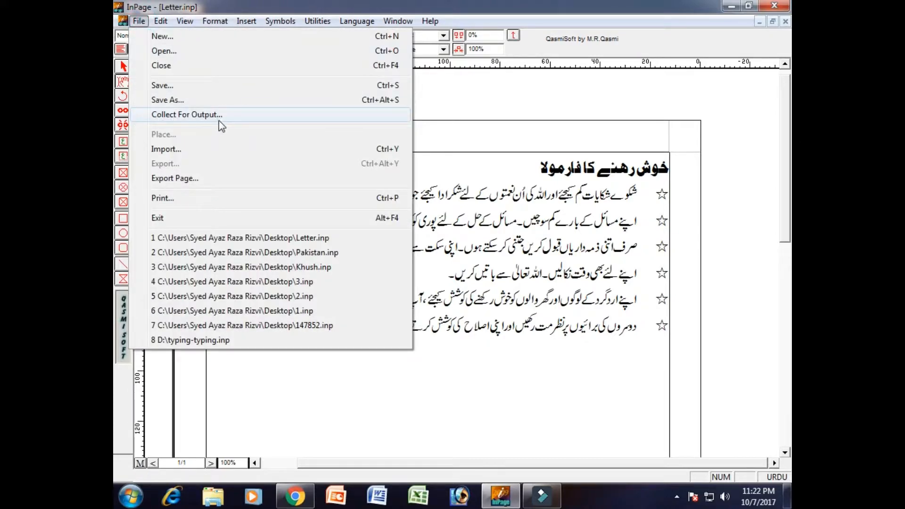
click(440, 123)
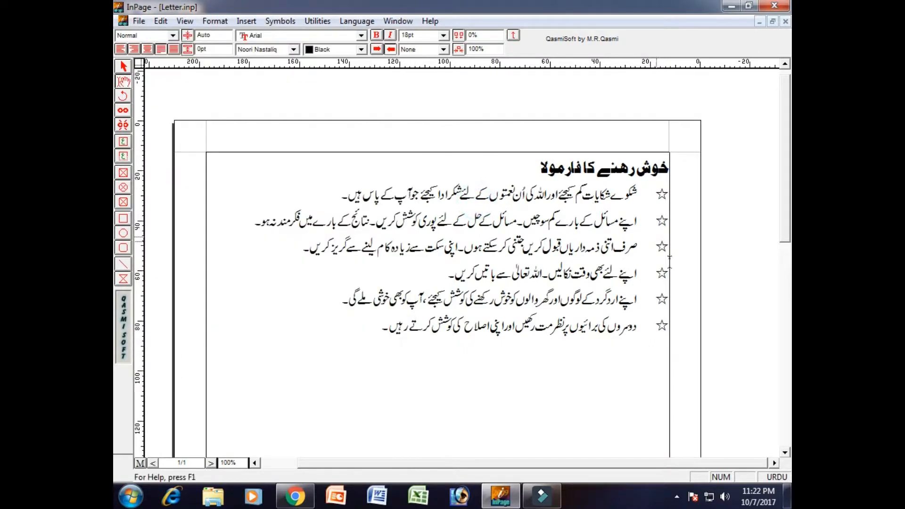
click(784, 267)
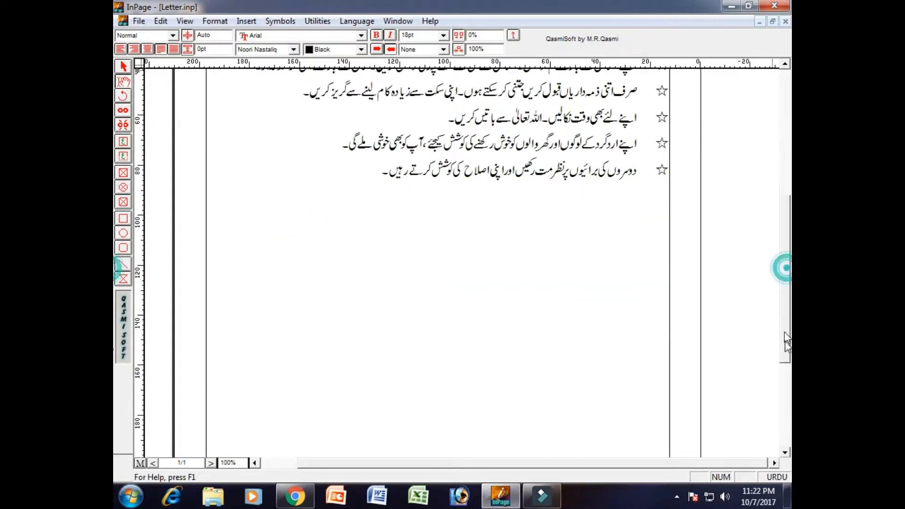
click(784, 348)
key(ctrl+Home)
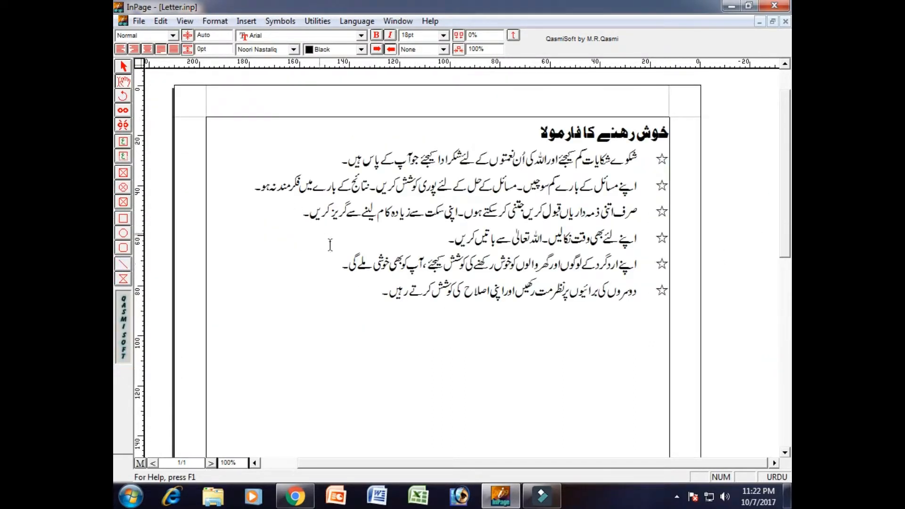
- Draw a rectangular picture box about 90 by 72 mm over the last two bulleted items and the space below
click(350, 186)
click(123, 173)
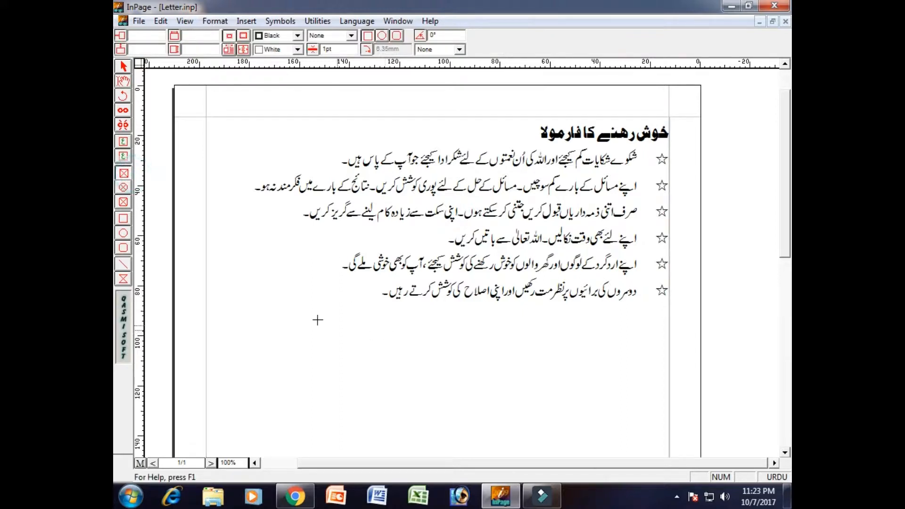
drag(281, 255, 507, 437)
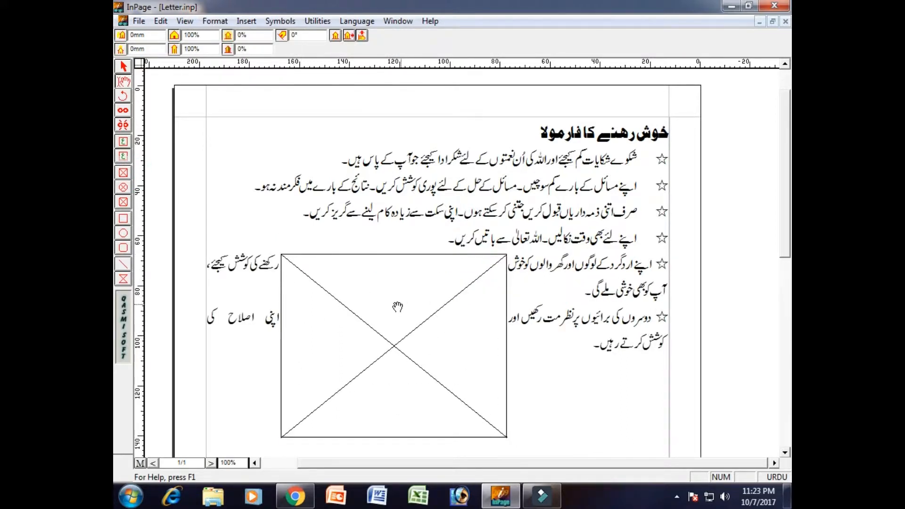
- Import Chrysanthemum.jpg from the Sample Pictures folder of the Pictures library into the picture box
click(139, 21)
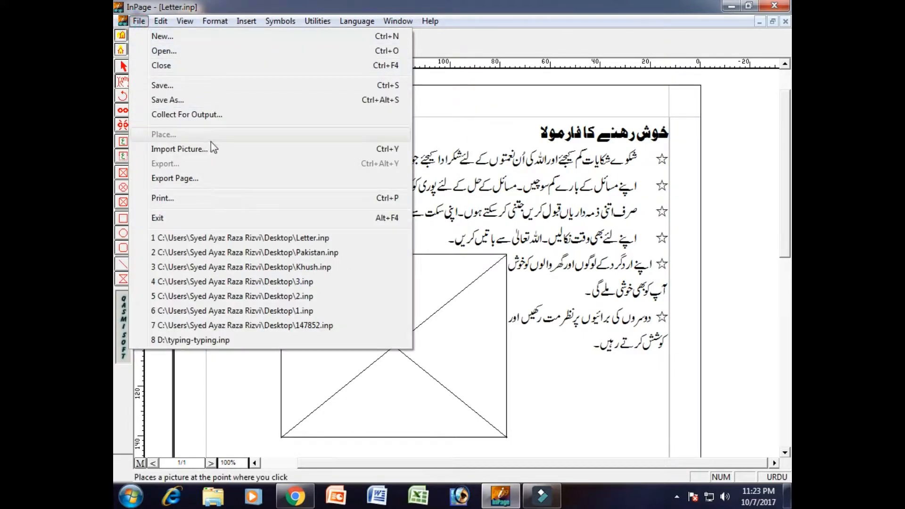
click(218, 155)
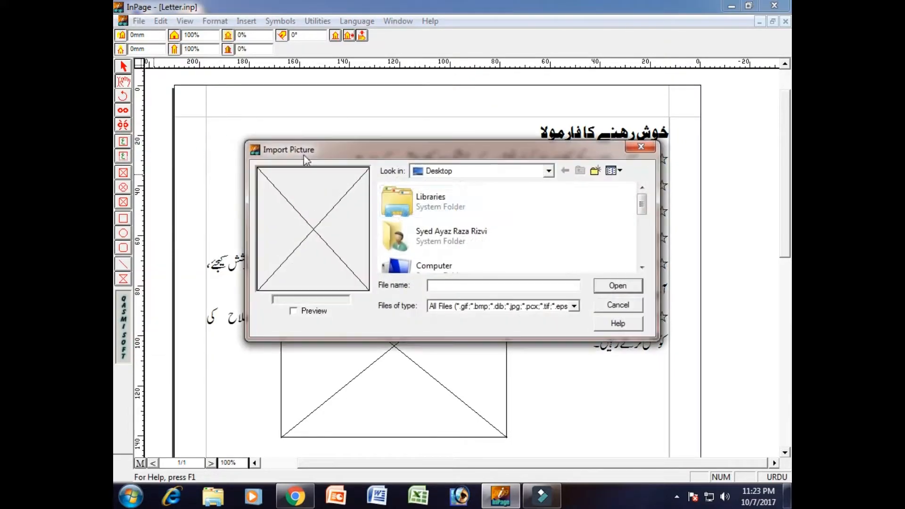
double_click(447, 210)
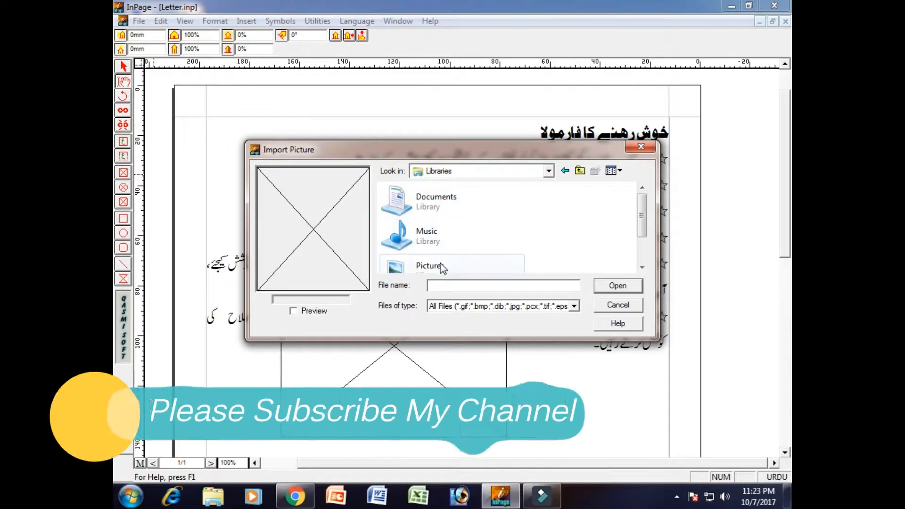
double_click(440, 264)
double_click(422, 221)
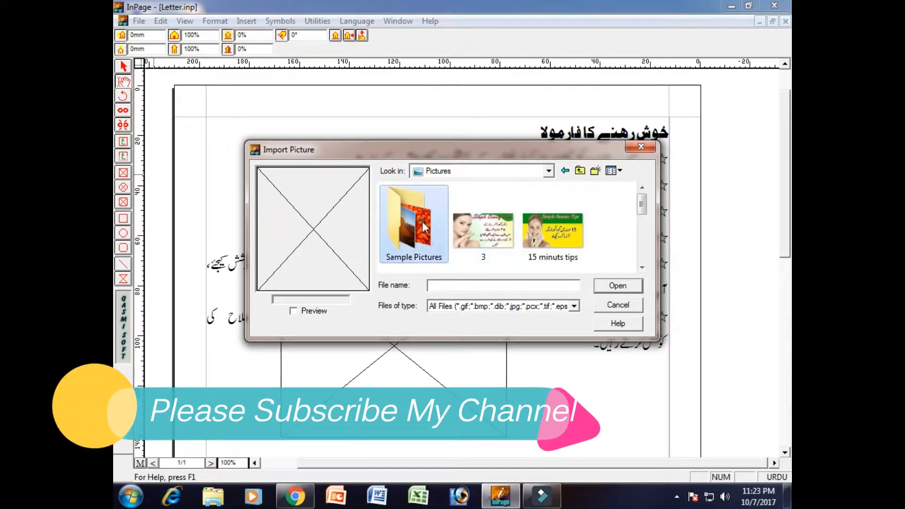
click(423, 220)
click(618, 285)
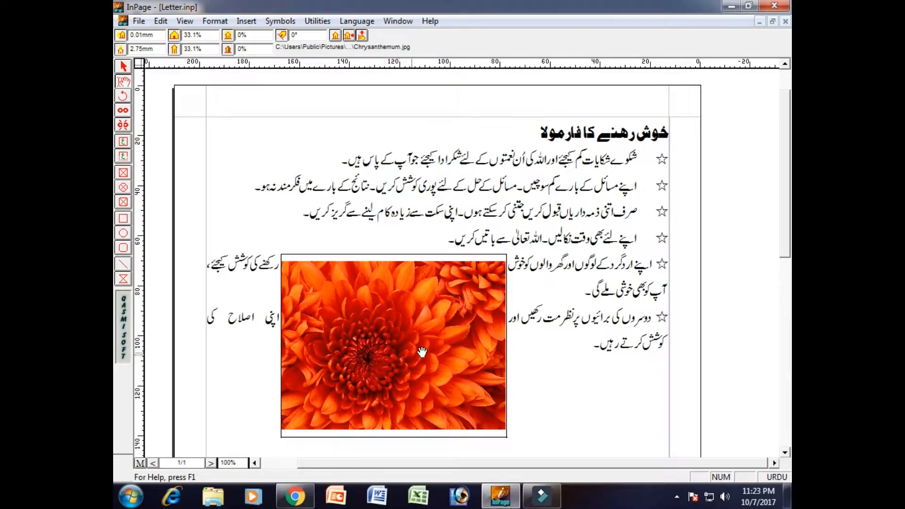
- Deselect the picture and place the text cursor at the start of the last Urdu line
drag(789, 202, 789, 254)
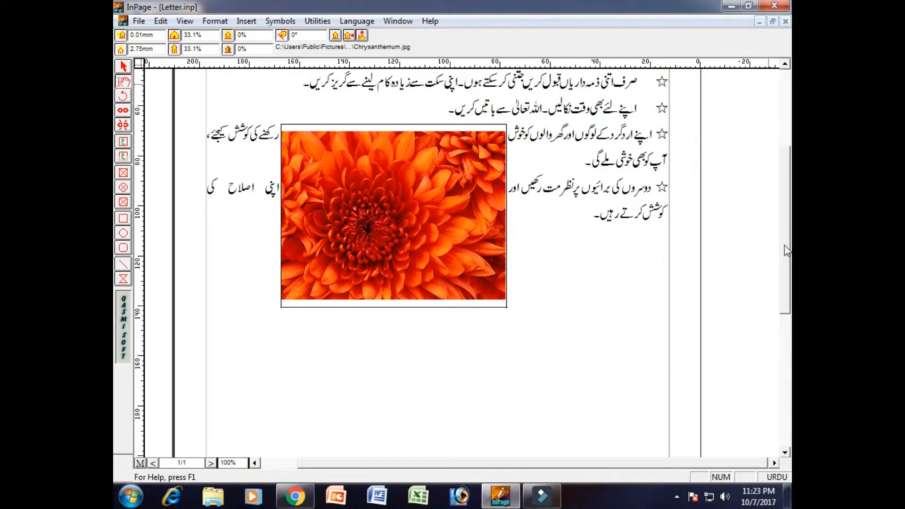
mouse_move(784, 244)
mouse_down()
mouse_move(785, 206)
mouse_move(787, 241)
mouse_up()
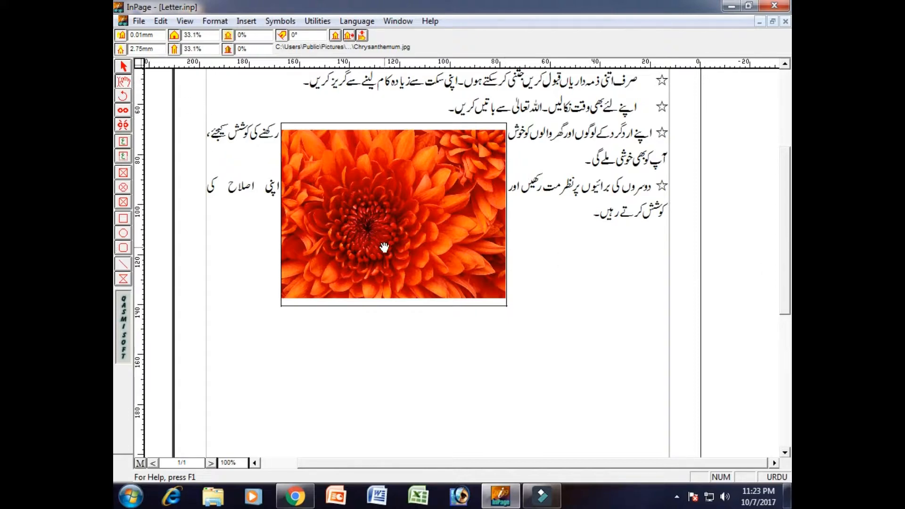
click(572, 108)
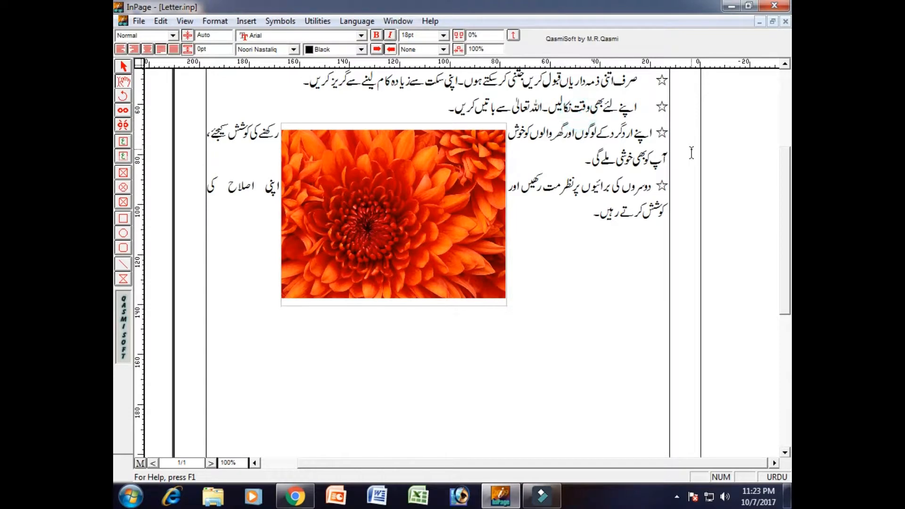
click(666, 212)
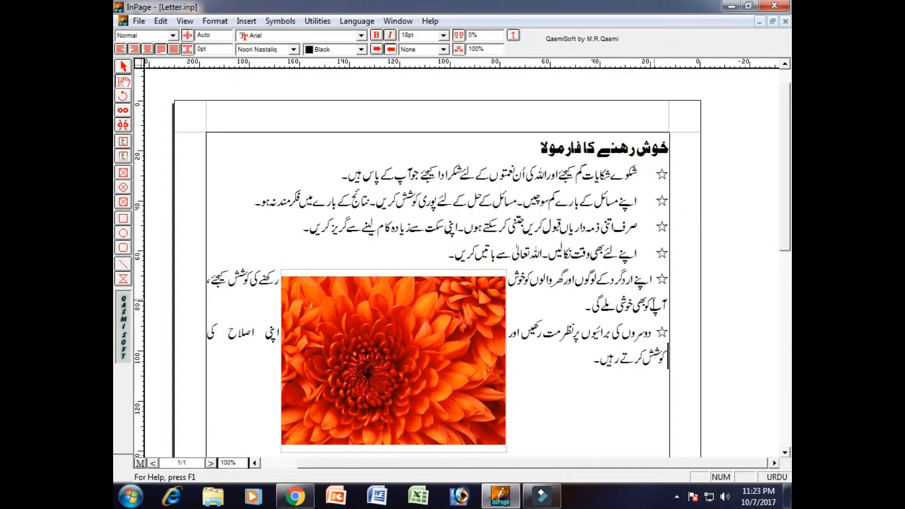
drag(784, 226, 784, 165)
- Start Collect For Output for the Letter document and choose Desktop as the save location
click(137, 21)
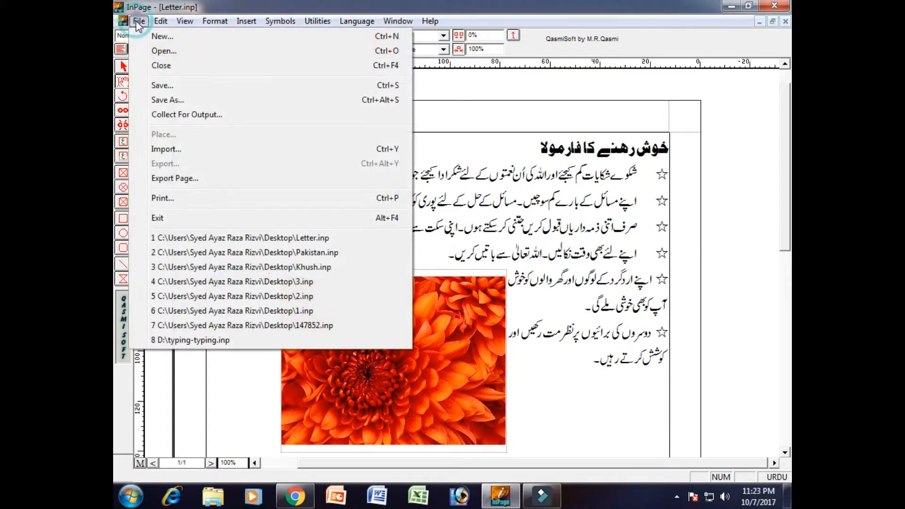
click(274, 119)
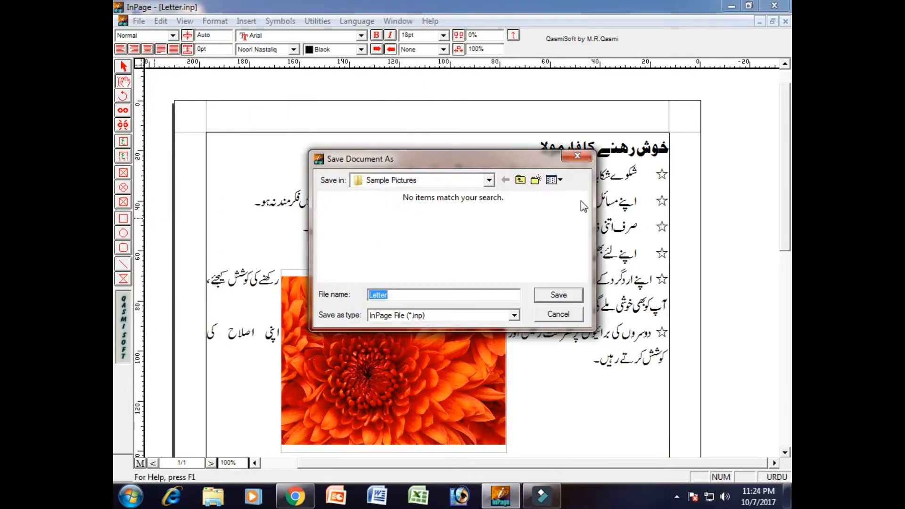
click(431, 182)
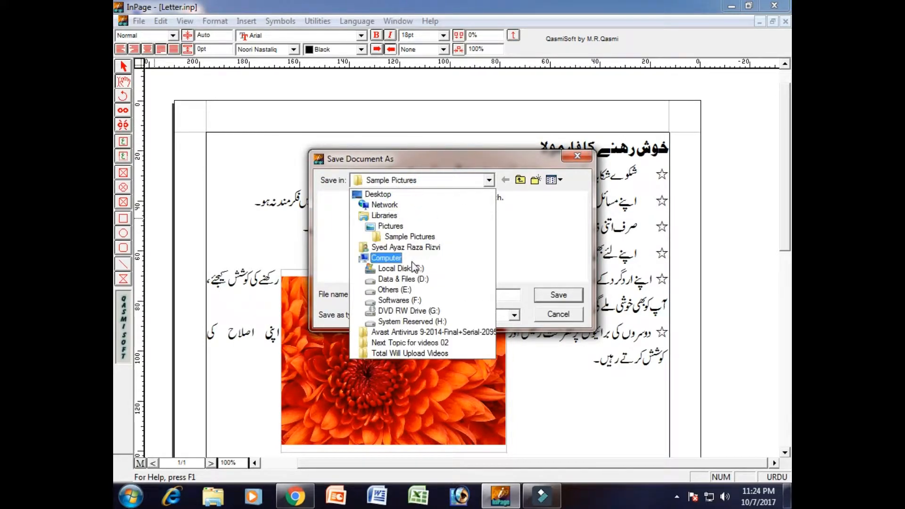
click(396, 193)
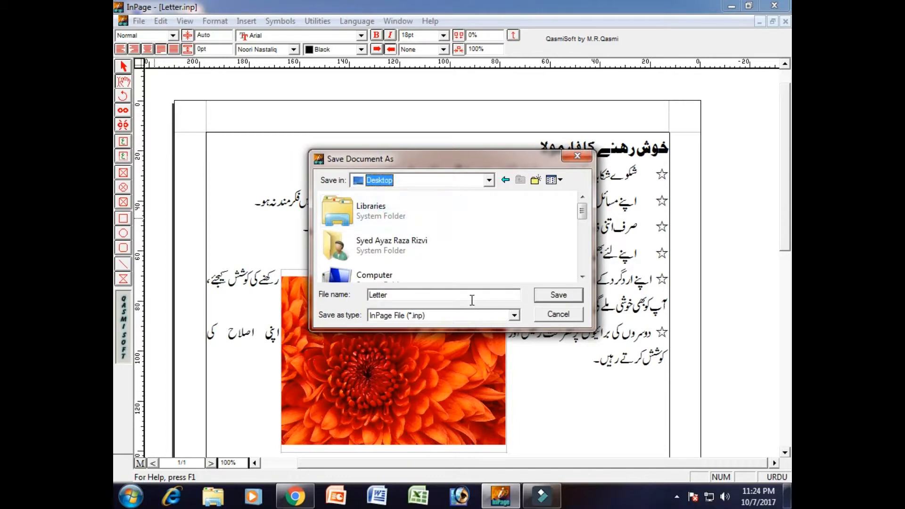
- Create a new folder named 2017 on the Desktop from within the save dialog
right_click(490, 218)
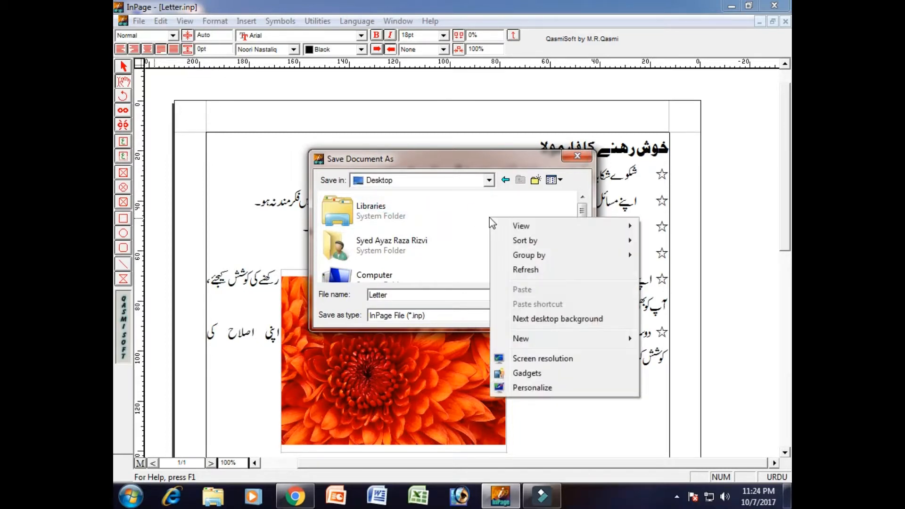
mouse_move(550, 343)
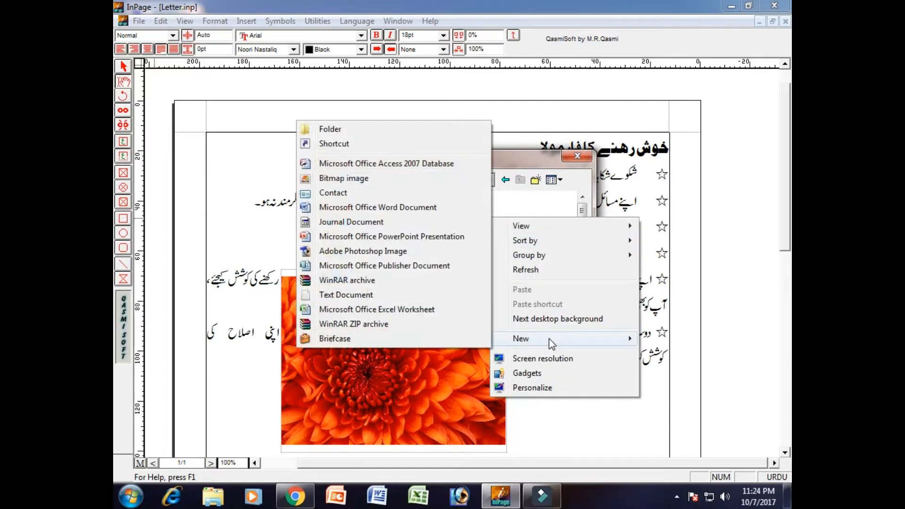
click(531, 198)
right_click(475, 209)
mouse_move(550, 331)
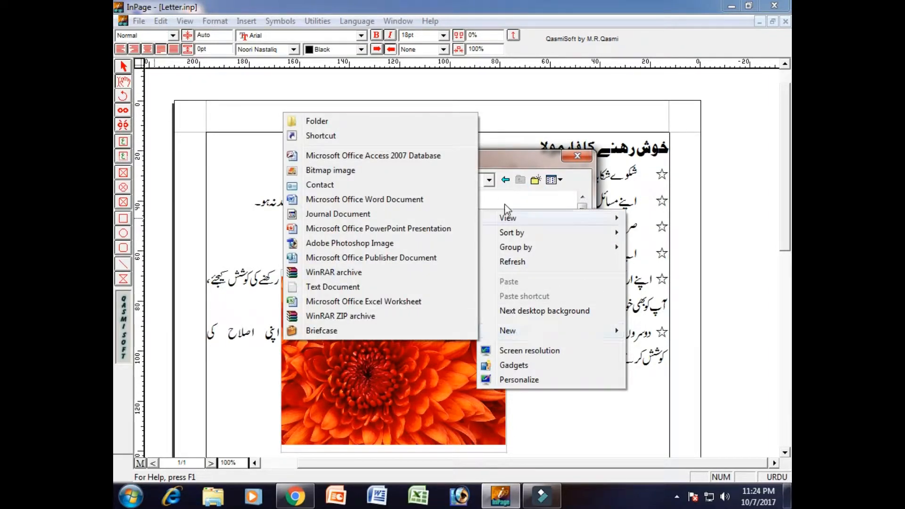
mouse_move(512, 332)
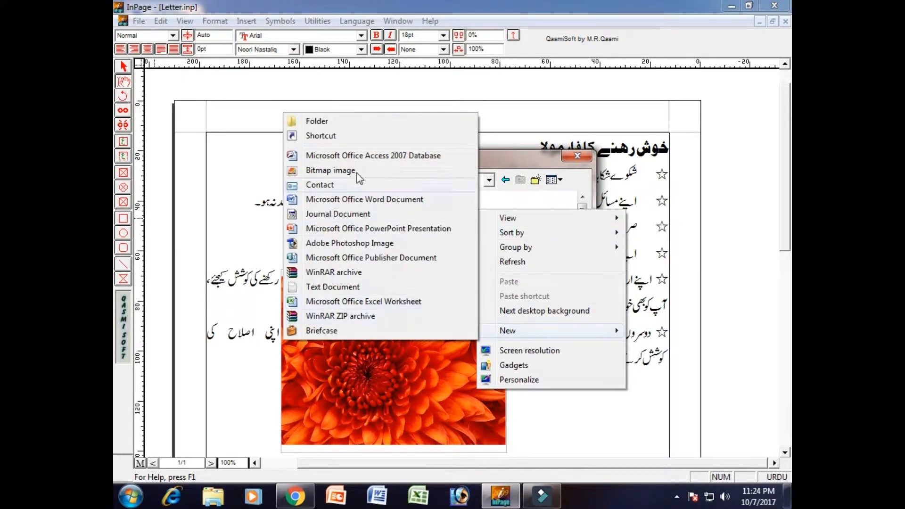
click(325, 121)
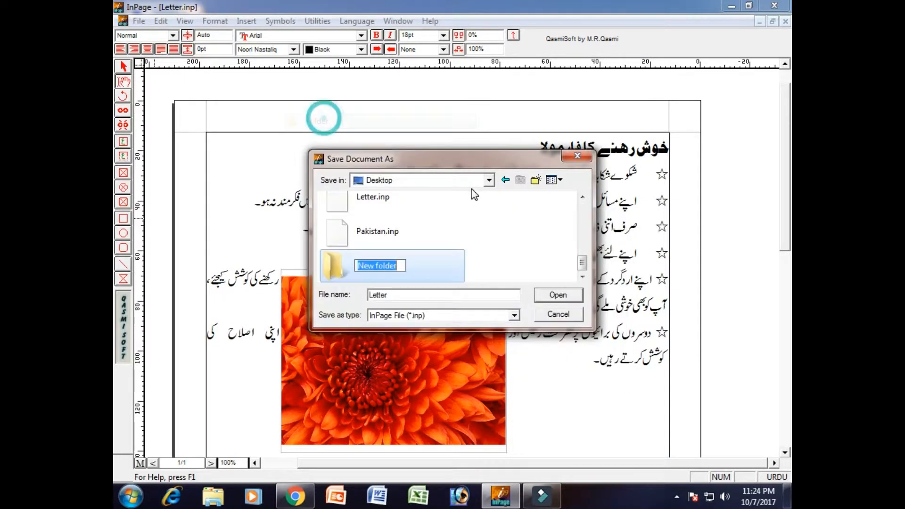
text(2017)
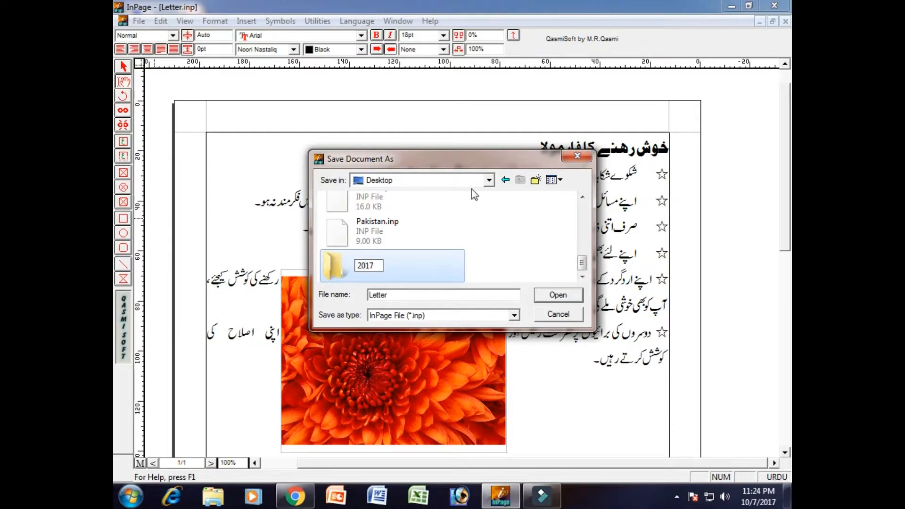
key(Return)
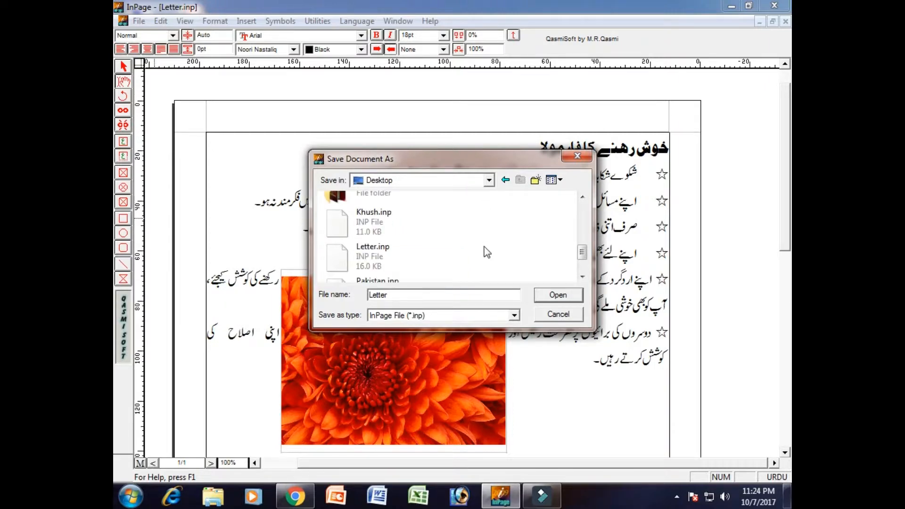
- Try to rename the listed New folder on the Desktop as 2017
scroll(474, 254, up, 5)
scroll(482, 253, down, 5)
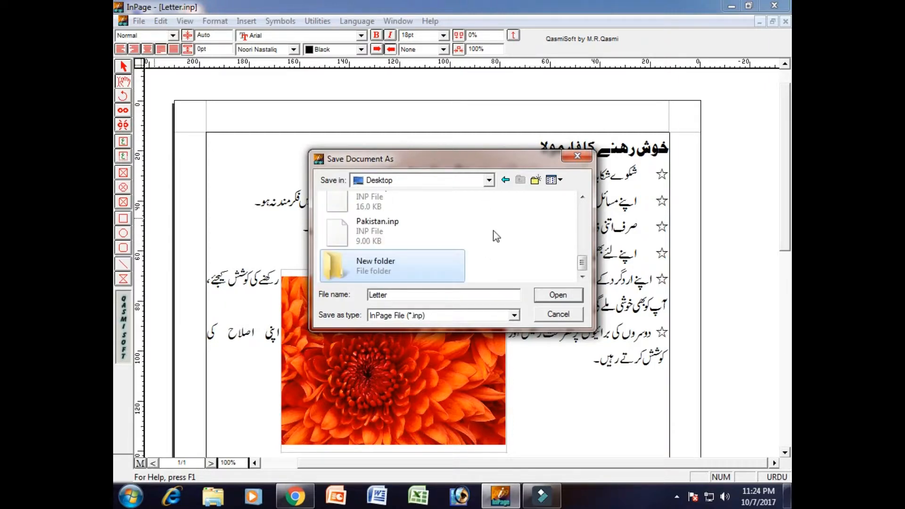
click(385, 271)
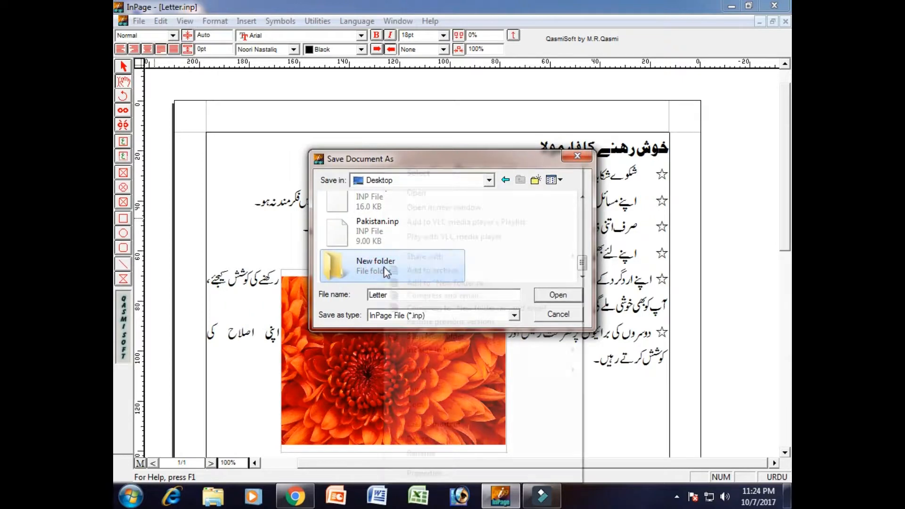
right_click(384, 267)
click(420, 453)
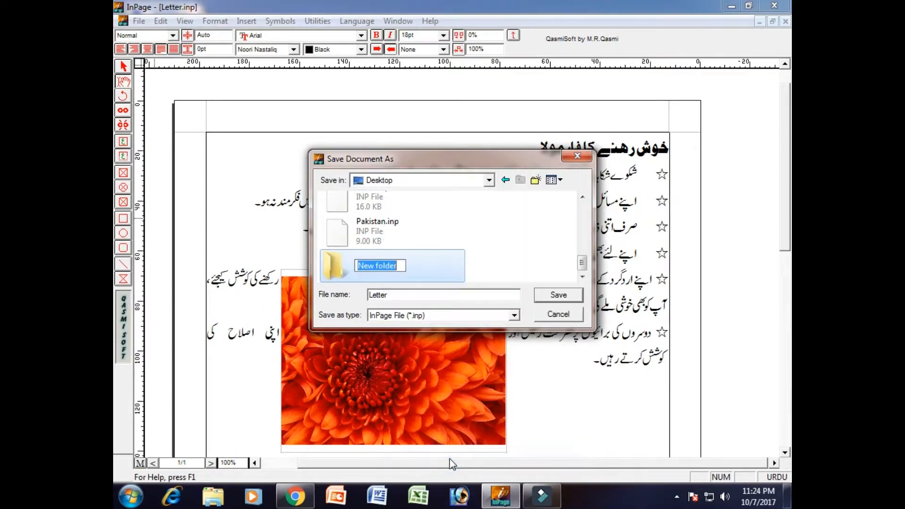
text(2017)
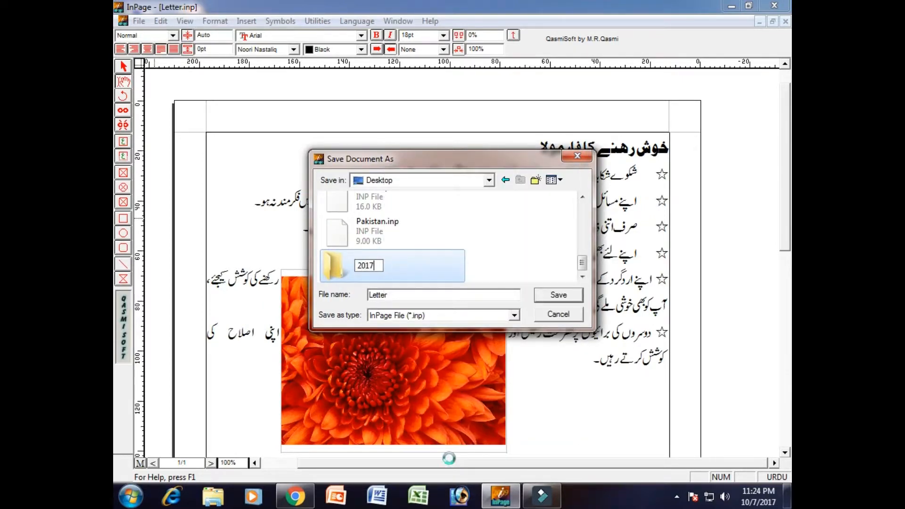
key(Return)
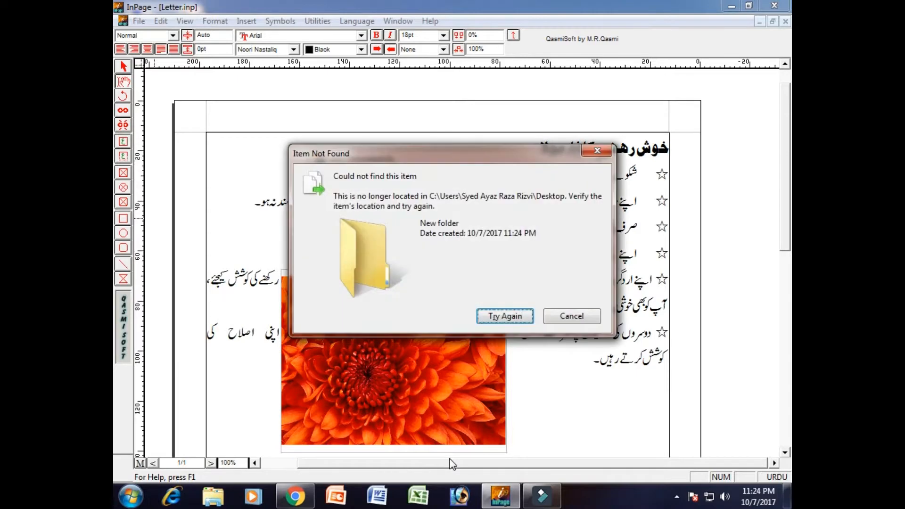
click(573, 317)
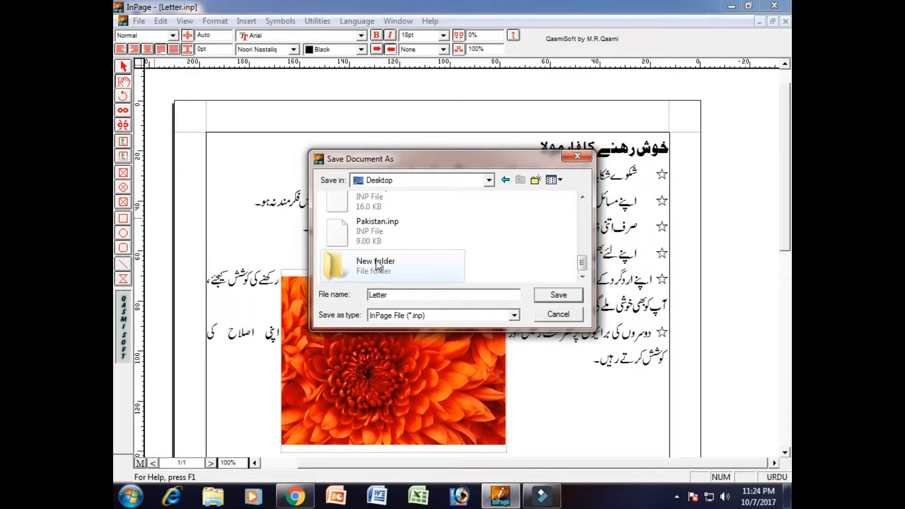
- Try to open the New folder entry as the save location, and cancel the Collect For Output save
double_click(397, 267)
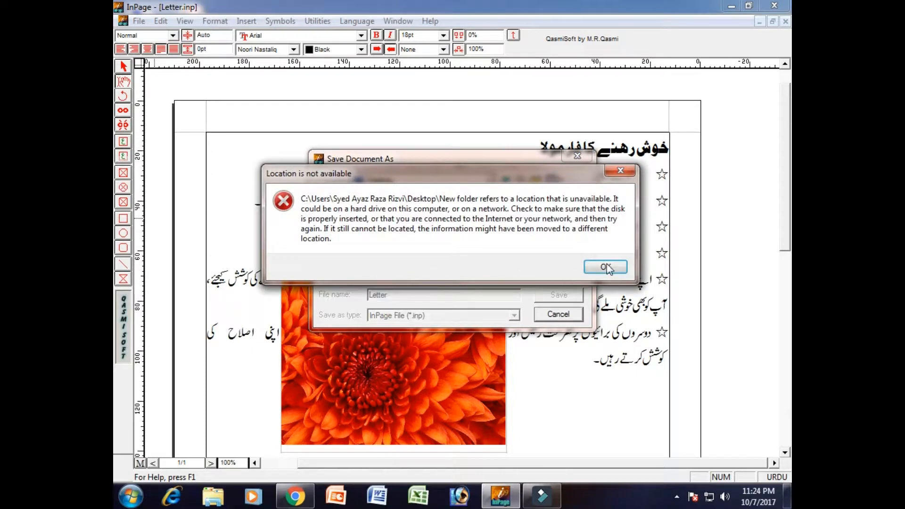
click(605, 267)
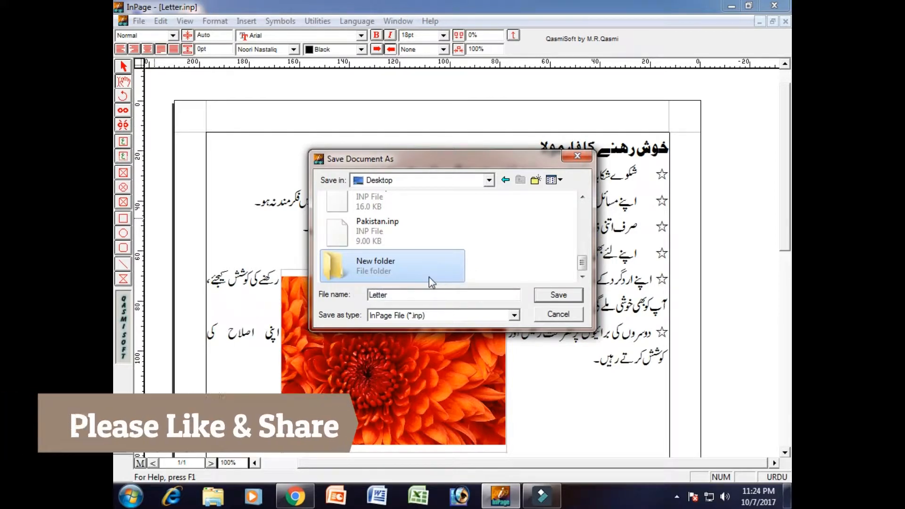
double_click(372, 269)
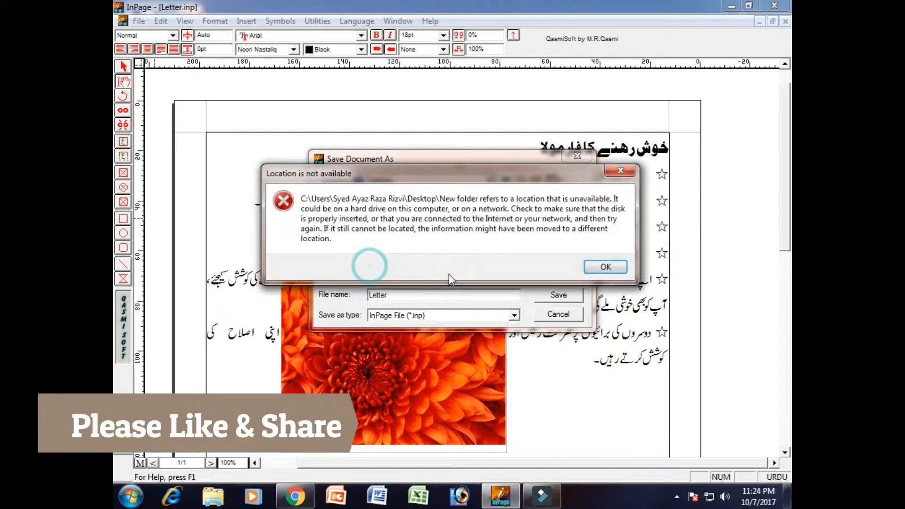
click(598, 266)
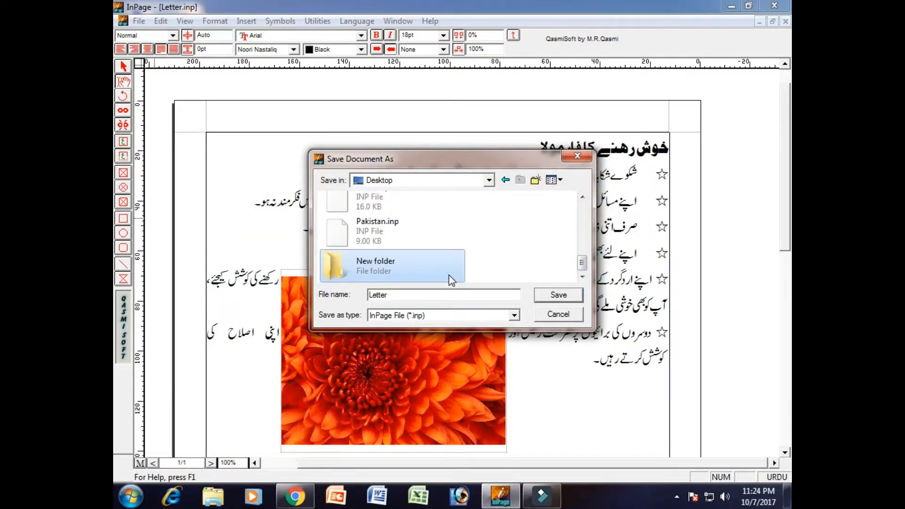
click(556, 316)
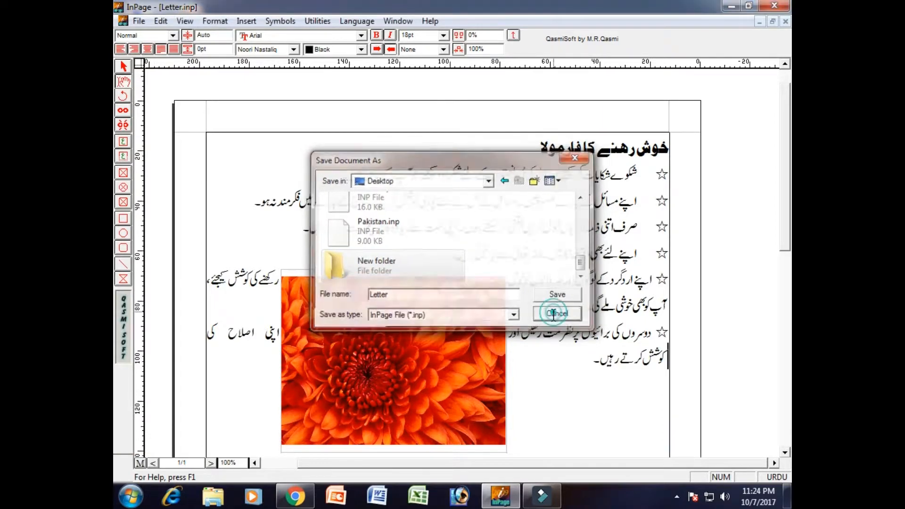
- Start Collect For Output again for the Letter document and choose the Documents library as the save location
click(138, 22)
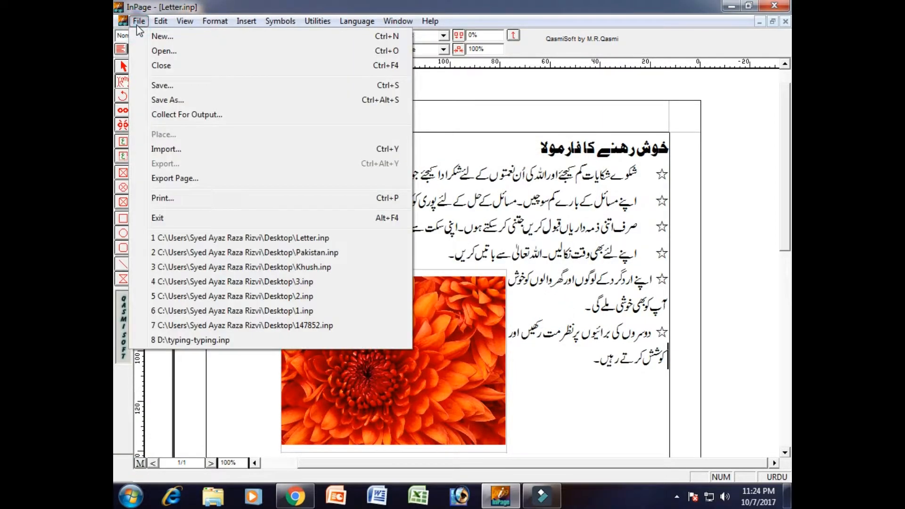
click(239, 117)
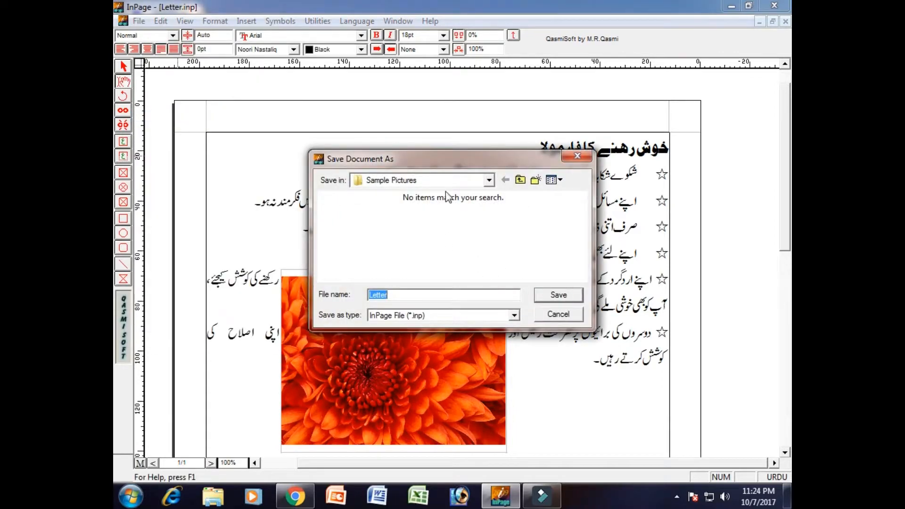
click(488, 180)
click(400, 205)
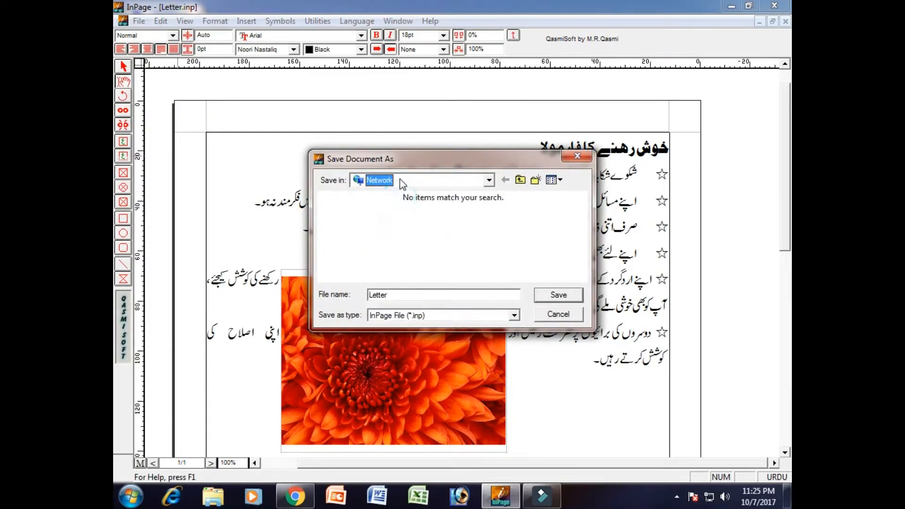
click(400, 179)
click(416, 207)
click(411, 182)
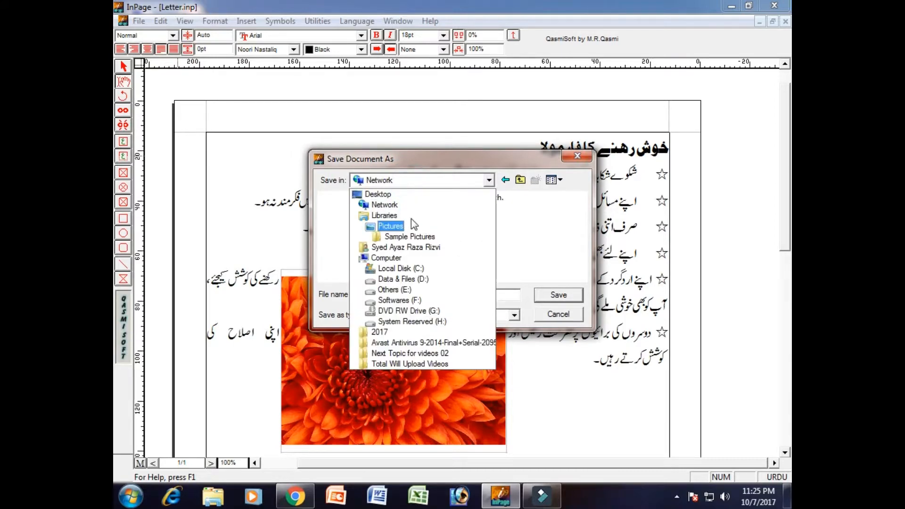
click(400, 202)
click(408, 184)
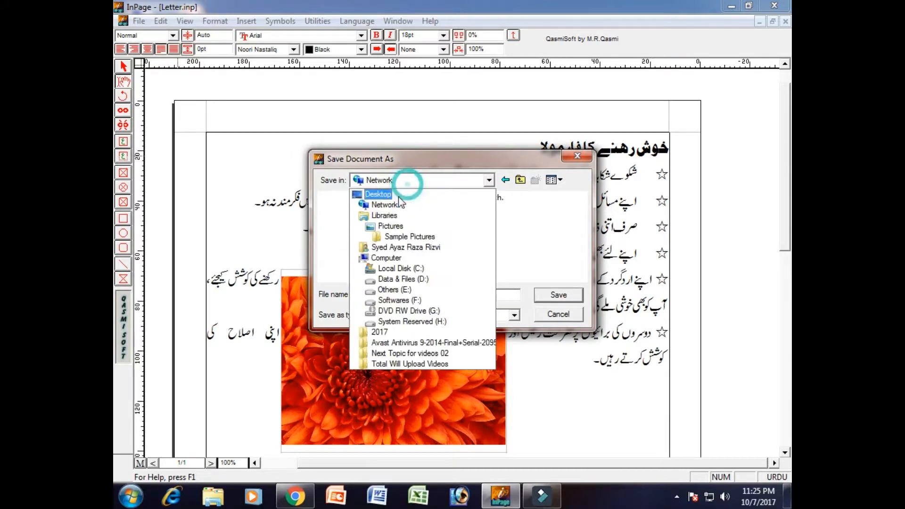
click(398, 210)
click(384, 216)
double_click(384, 217)
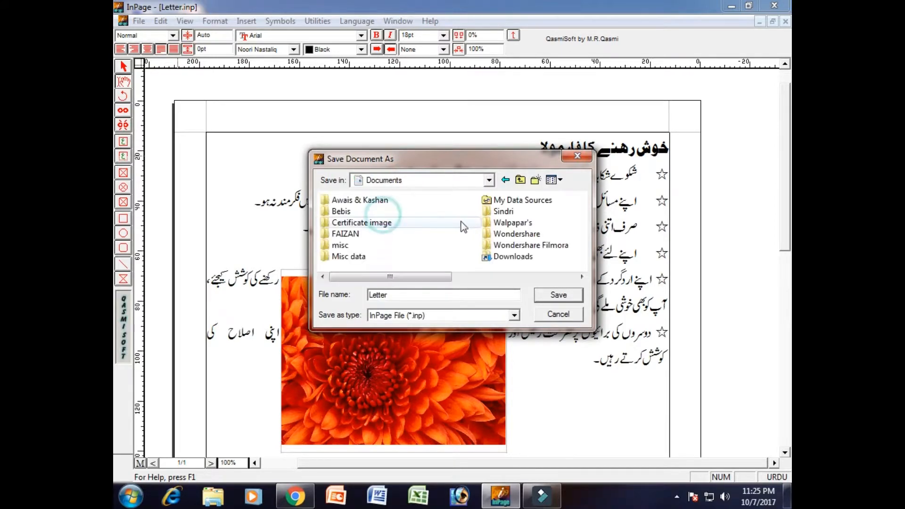
- Create a new folder named Printer in the Documents library and open it as the save location
right_click(446, 209)
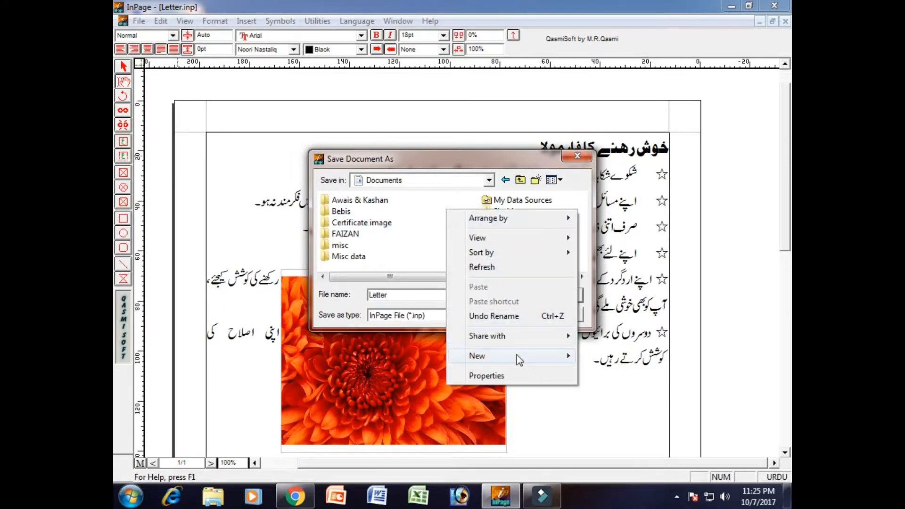
mouse_move(519, 359)
click(606, 147)
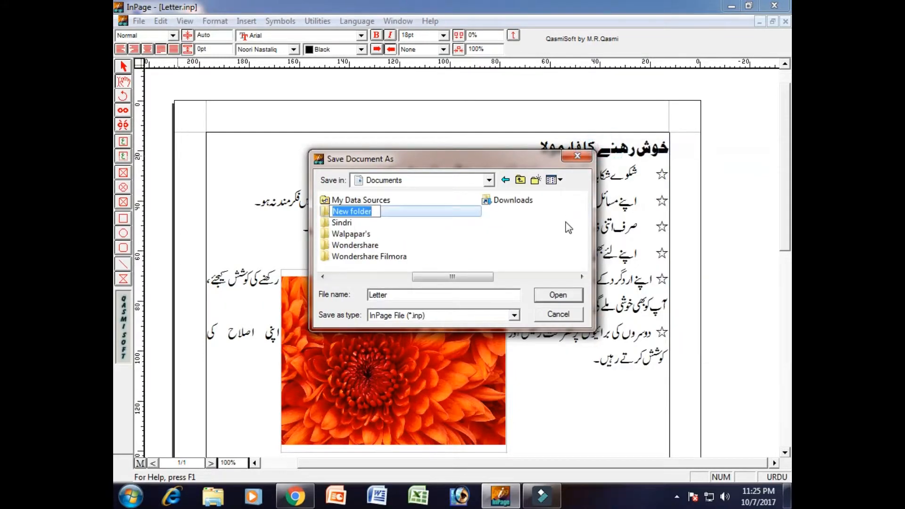
text(Pin)
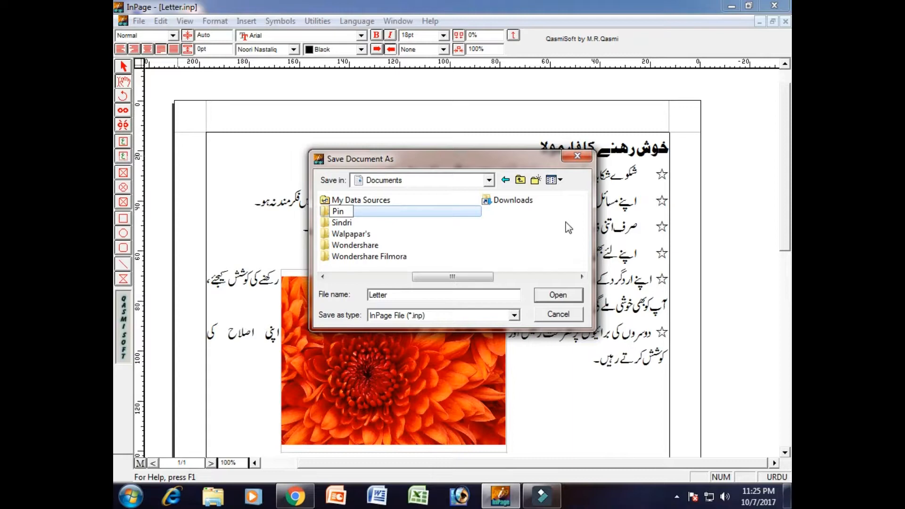
key(BackSpace)
text(inter)
click(357, 212)
click(558, 295)
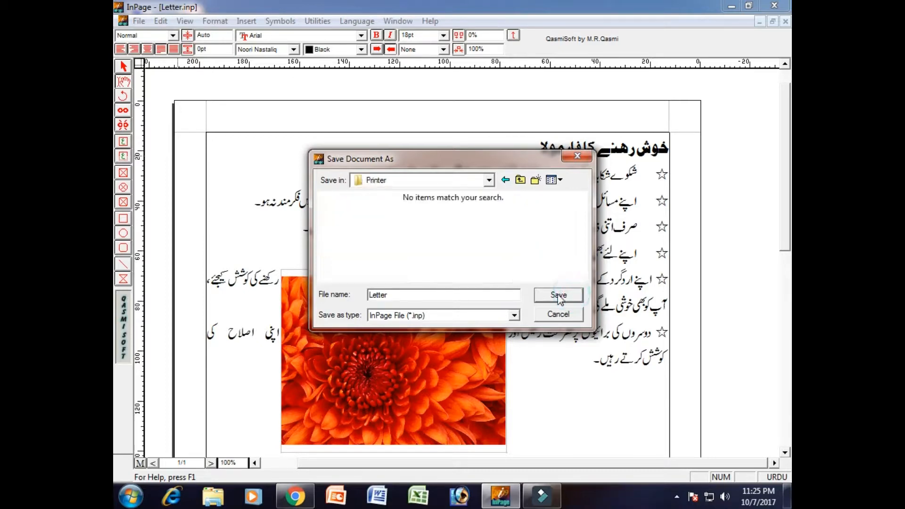
- Set the file name to Letter1 and save the collected output in the Printer folder
click(445, 296)
text(1)
click(566, 297)
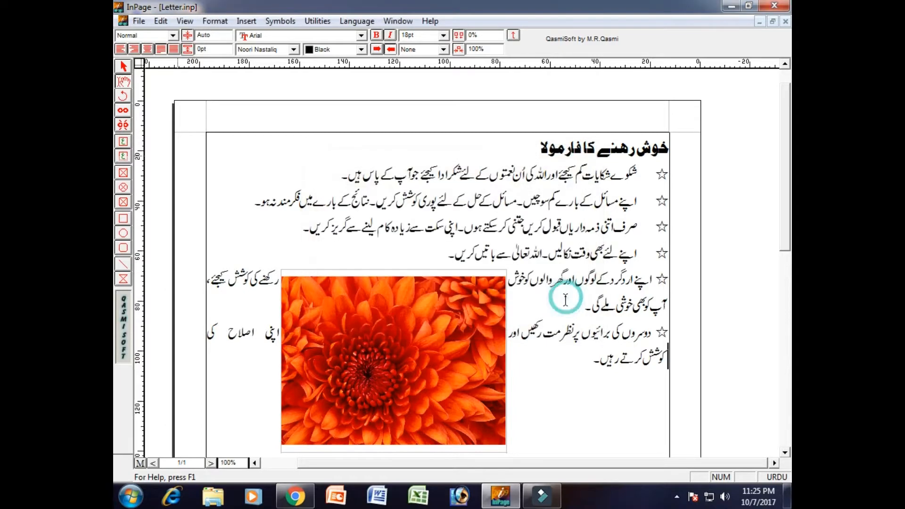
- Examine the collected files in the Printer folder of the Documents library in Windows Explorer, and switch back to InPage
click(729, 9)
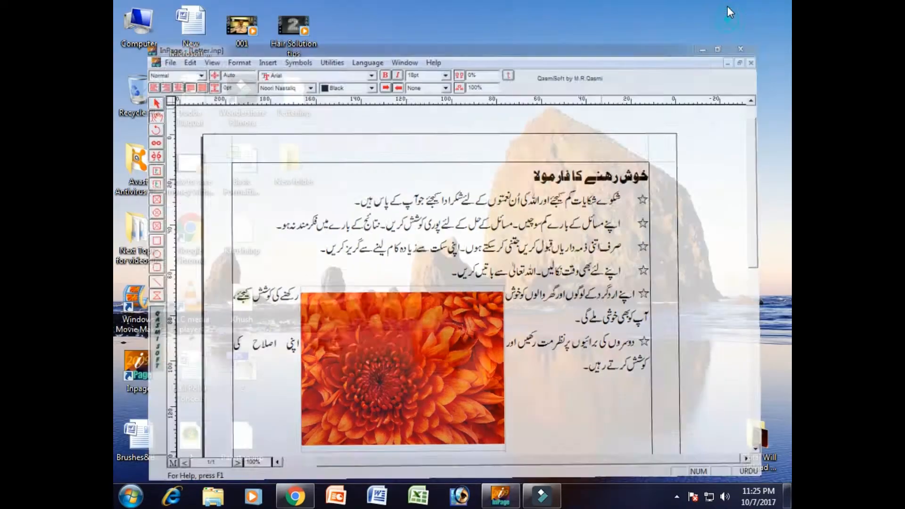
double_click(122, 21)
double_click(504, 44)
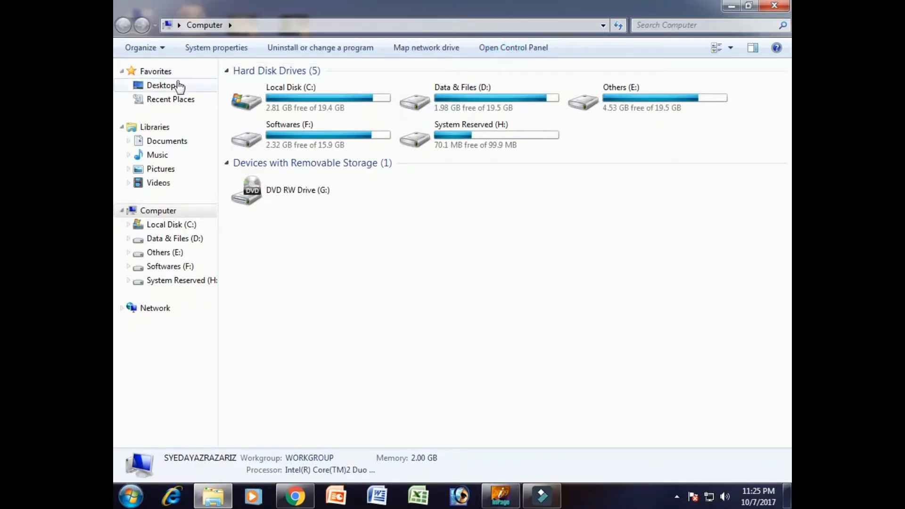
click(179, 152)
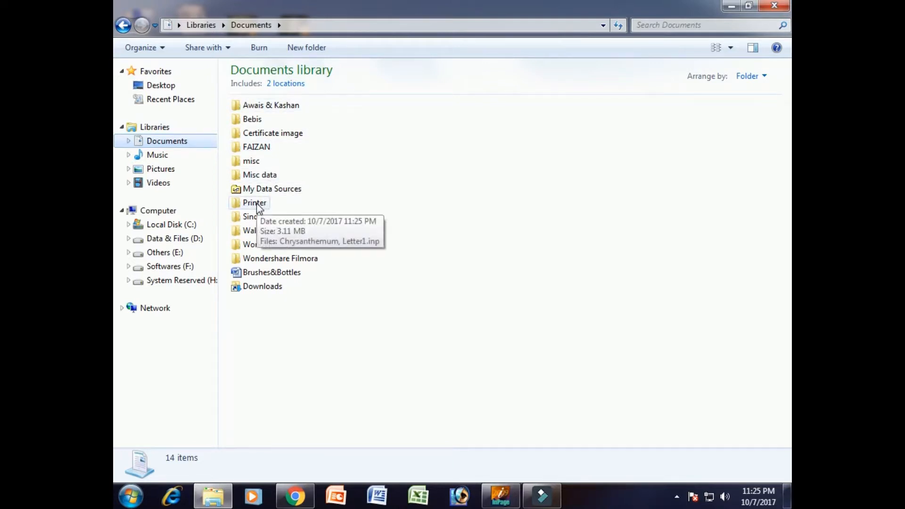
double_click(254, 202)
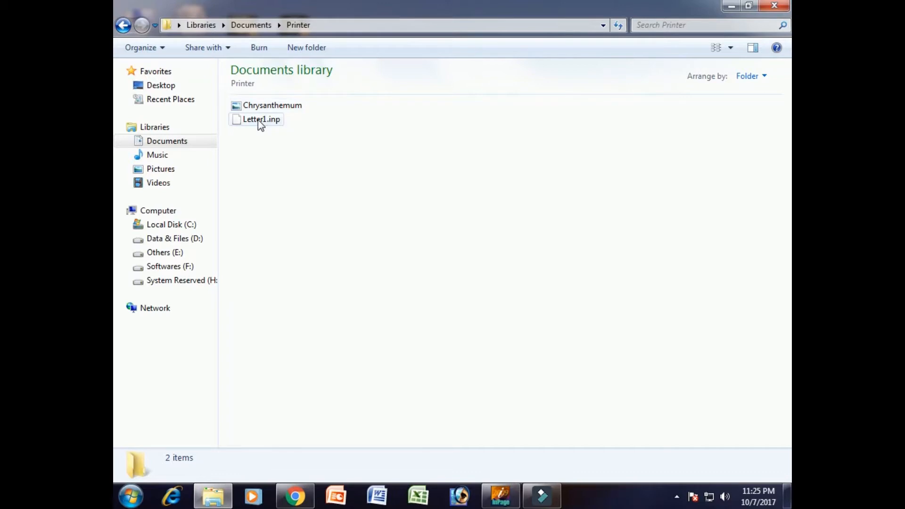
mouse_move(259, 122)
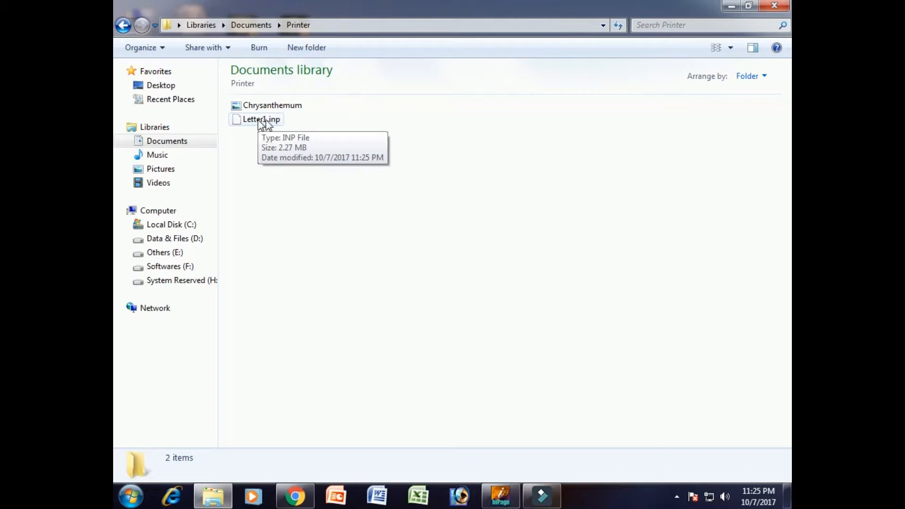
click(511, 496)
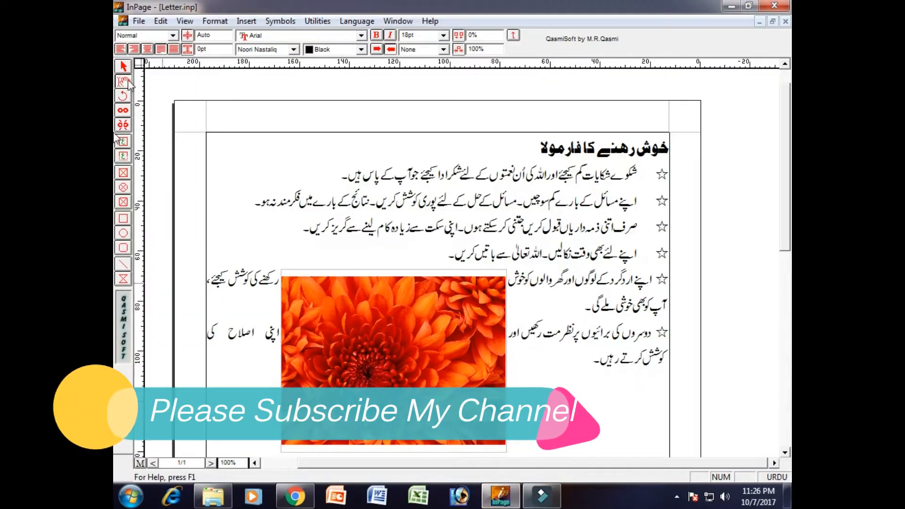
- Clear the flower picture from its frame and import the Chrysanthemum picture from the Printer folder into the empty frame
click(138, 22)
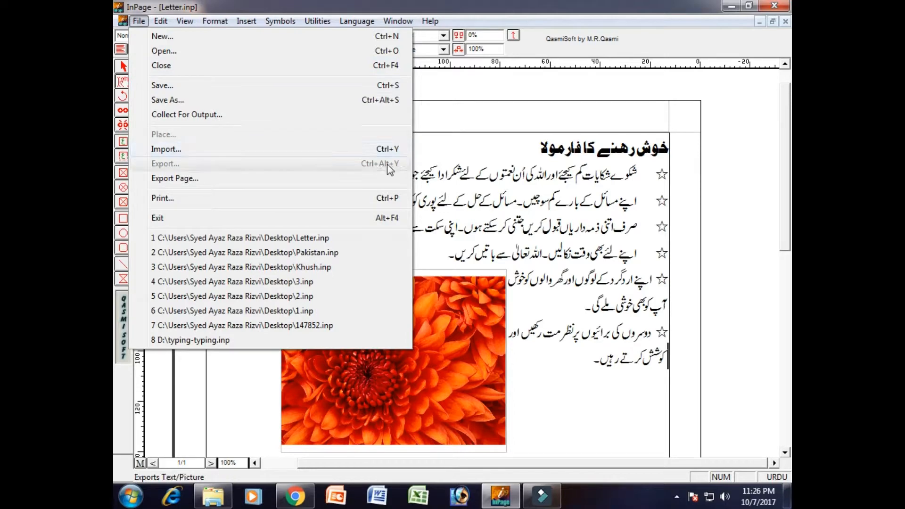
click(443, 336)
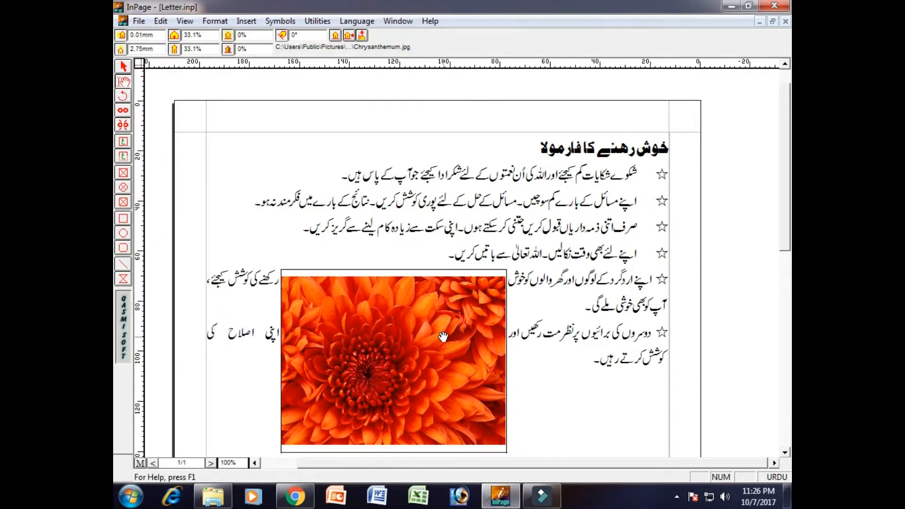
key(Delete)
click(138, 22)
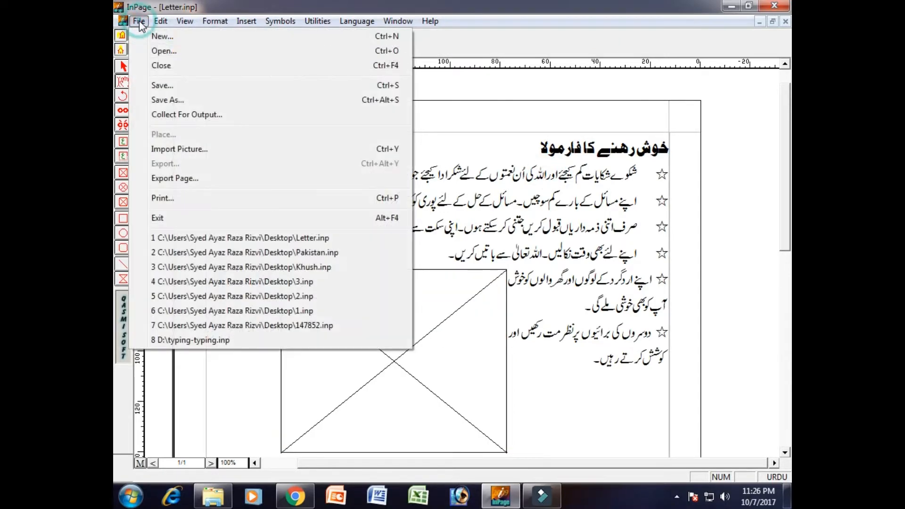
click(218, 150)
click(427, 191)
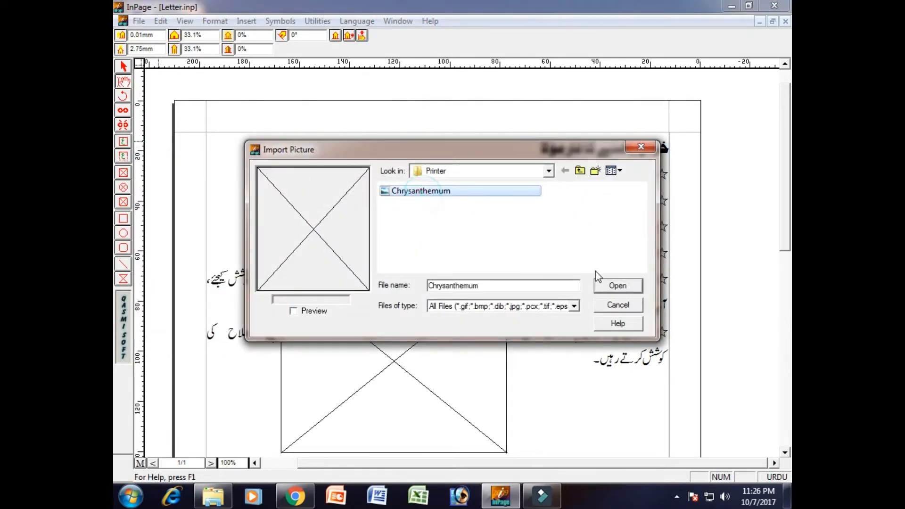
click(613, 286)
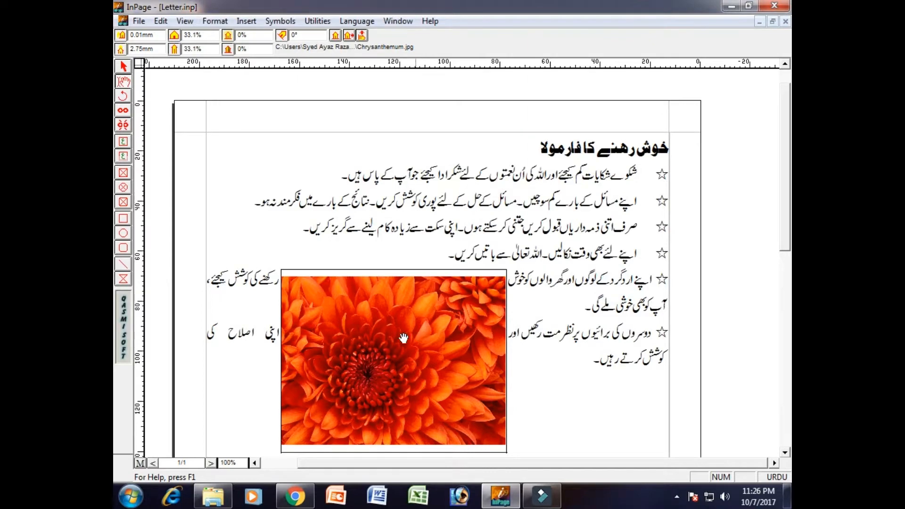
- Delete the flower picture and its empty frame from the Letter page
click(402, 337)
key(Delete)
click(123, 67)
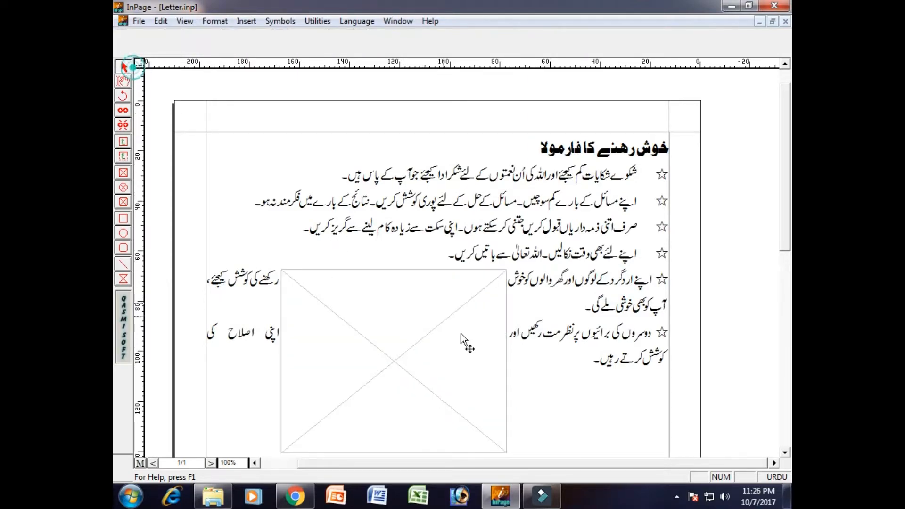
click(461, 334)
key(Delete)
click(139, 21)
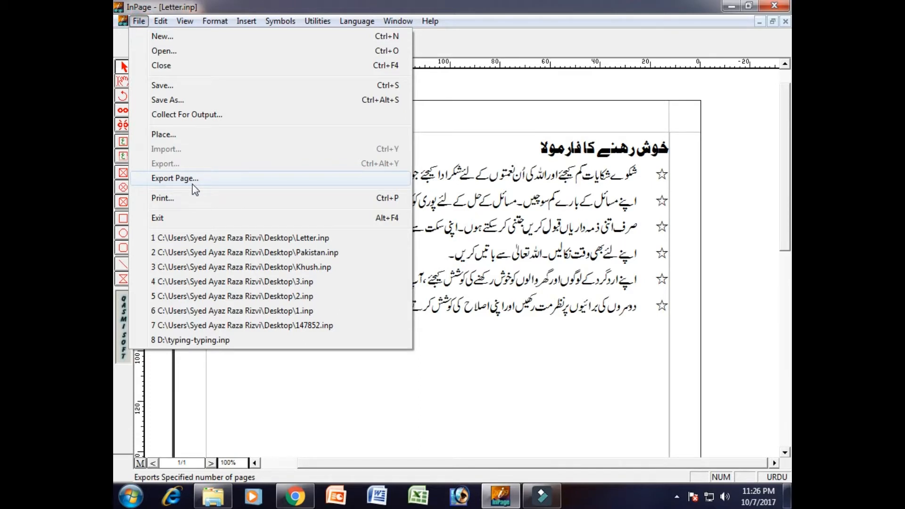
click(594, 222)
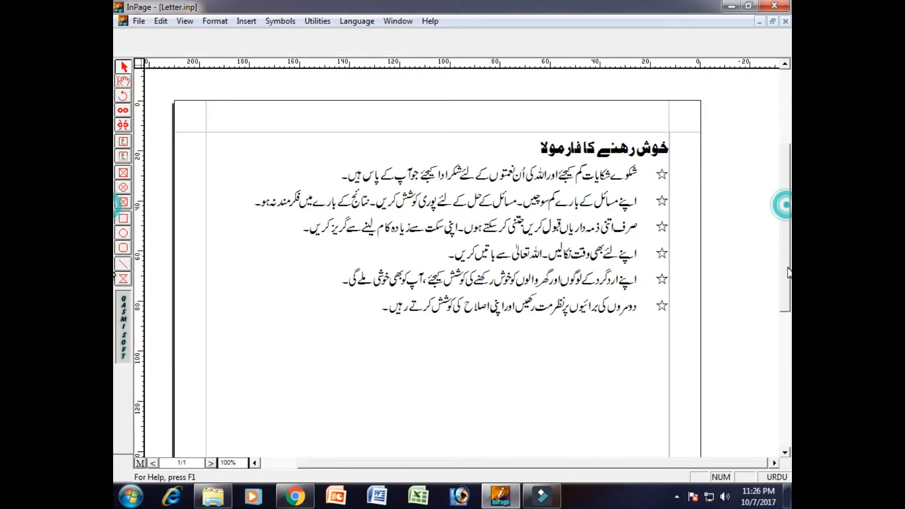
drag(786, 188, 785, 226)
scroll(116, 229, up, 3)
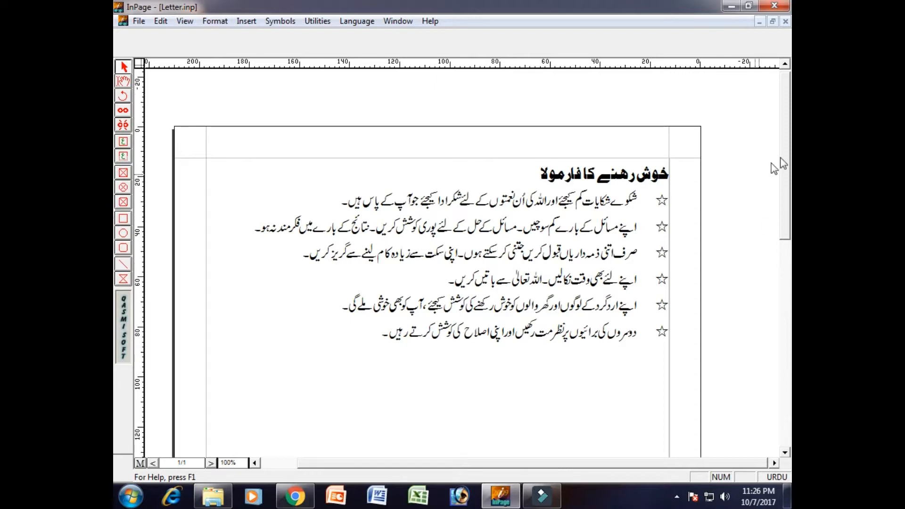
scroll(783, 172, down, 1)
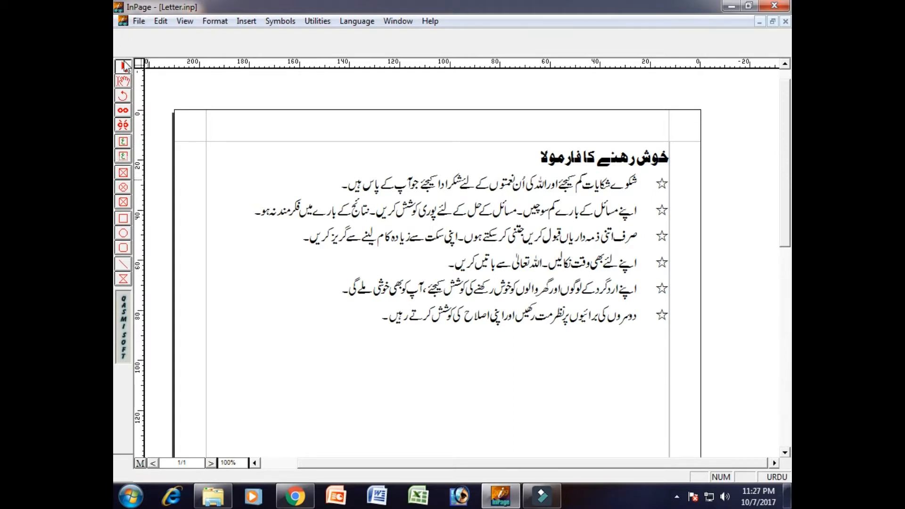
- Select the page's main text box as an object and start exporting the page as a picture
click(221, 142)
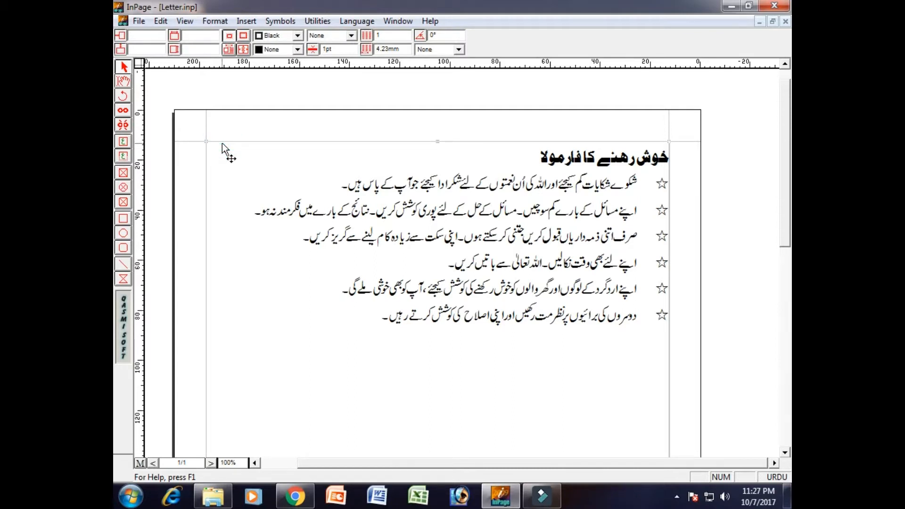
key(ctrl+2)
drag(598, 461, 532, 441)
drag(786, 254, 785, 139)
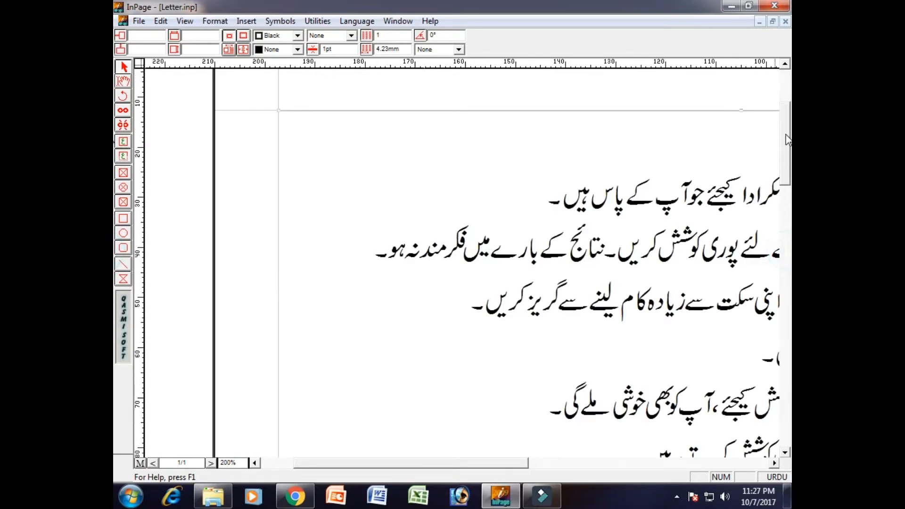
click(453, 190)
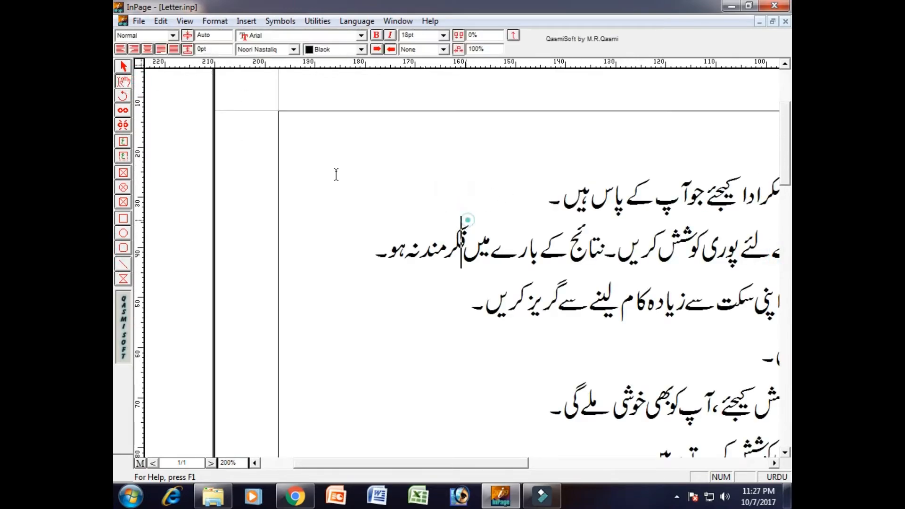
click(123, 66)
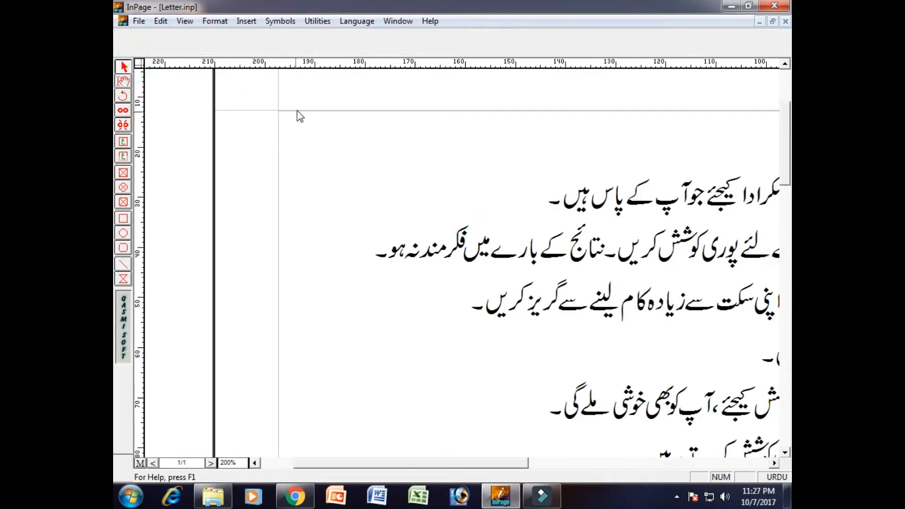
click(283, 112)
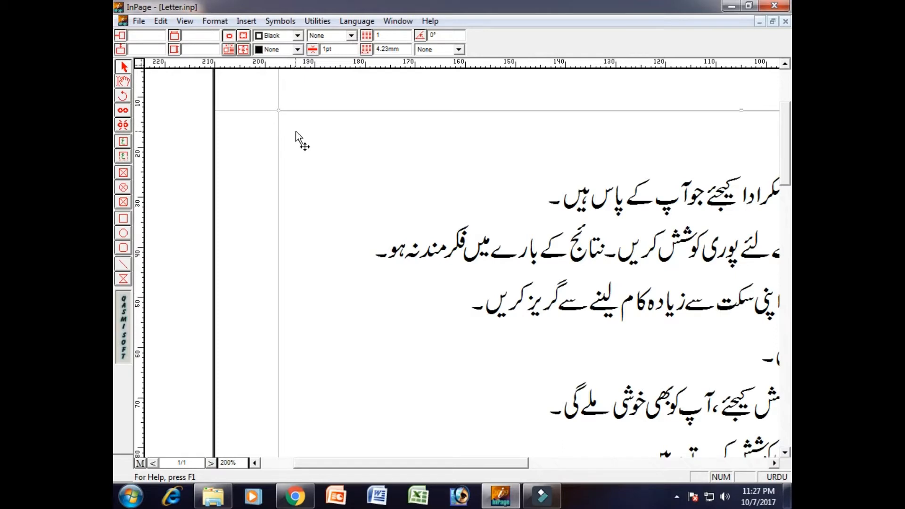
drag(455, 463, 492, 460)
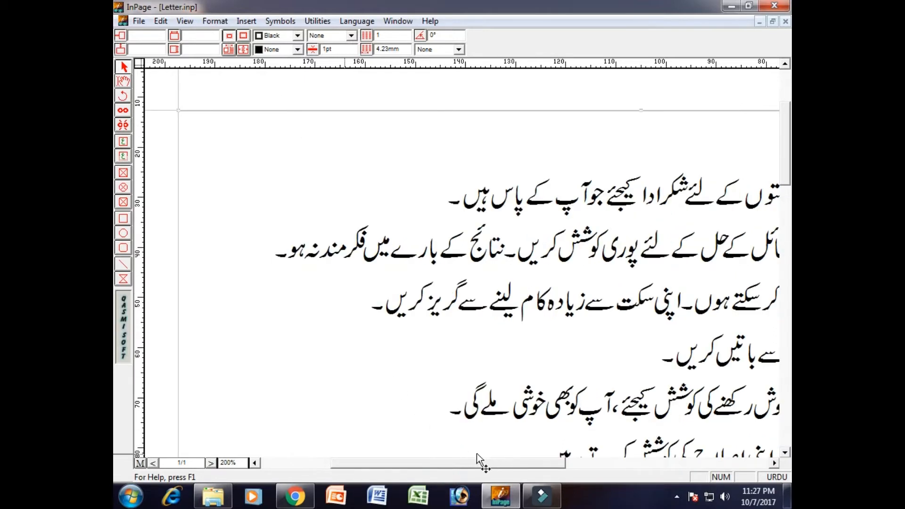
click(138, 21)
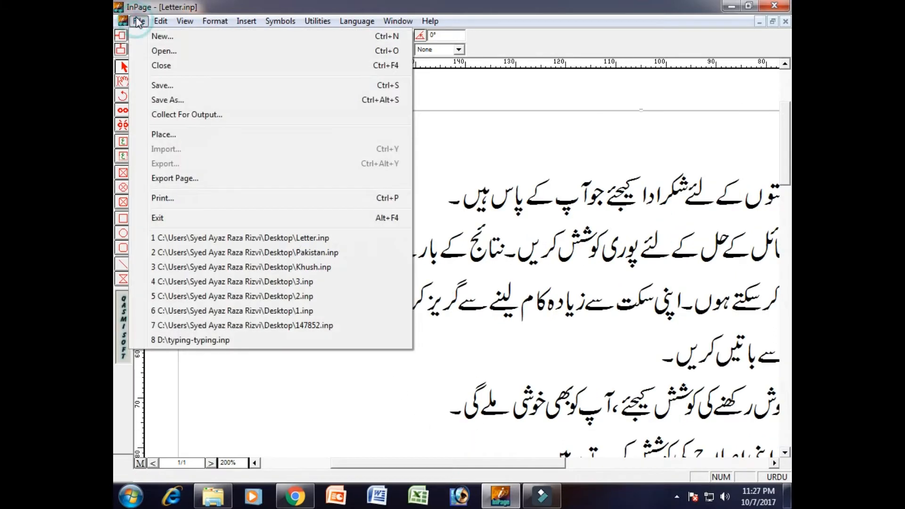
click(206, 181)
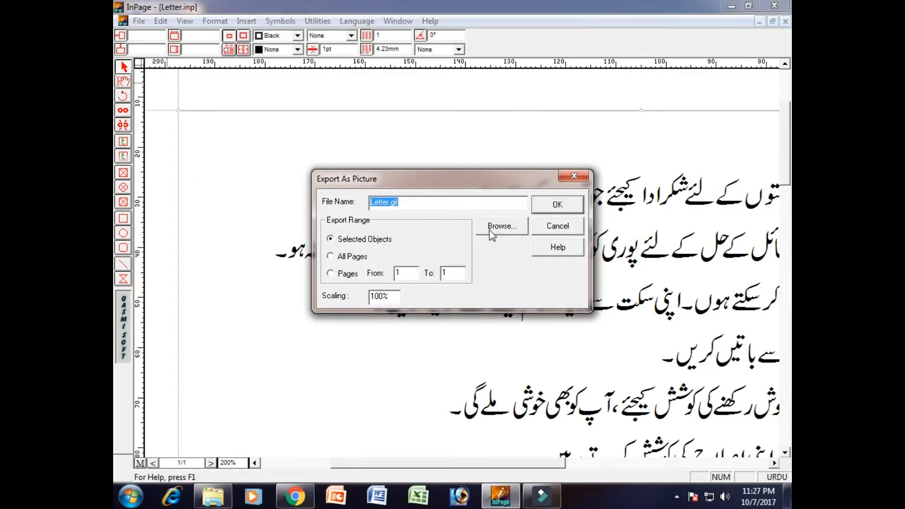
- Export the selected text box to the Desktop as a CompuServe bitmap file named Picture
click(501, 230)
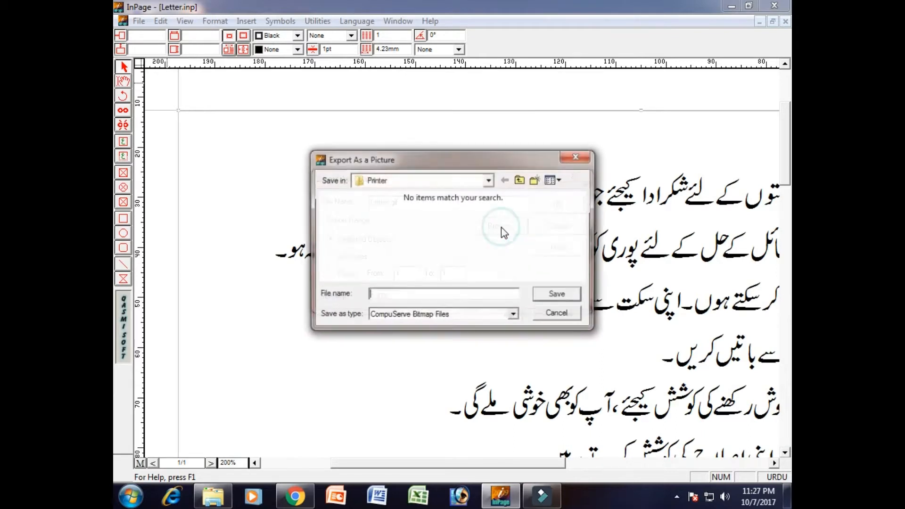
click(423, 183)
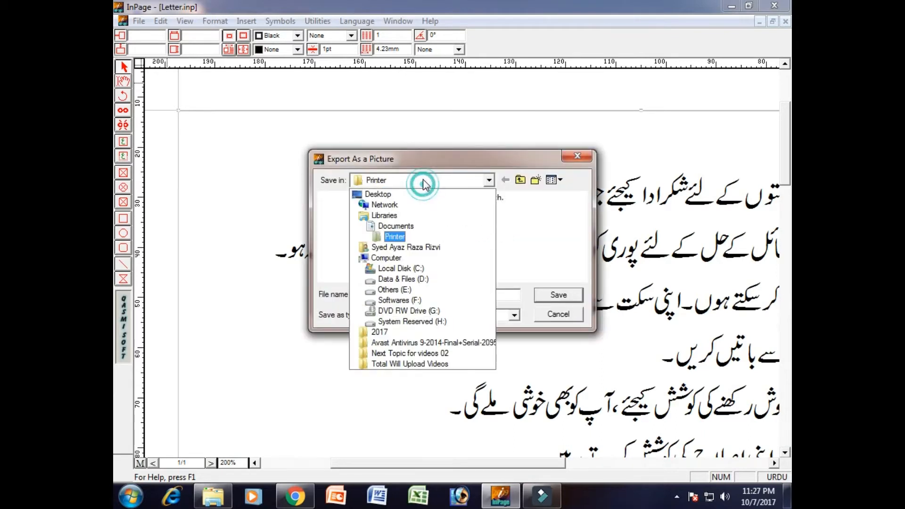
click(384, 197)
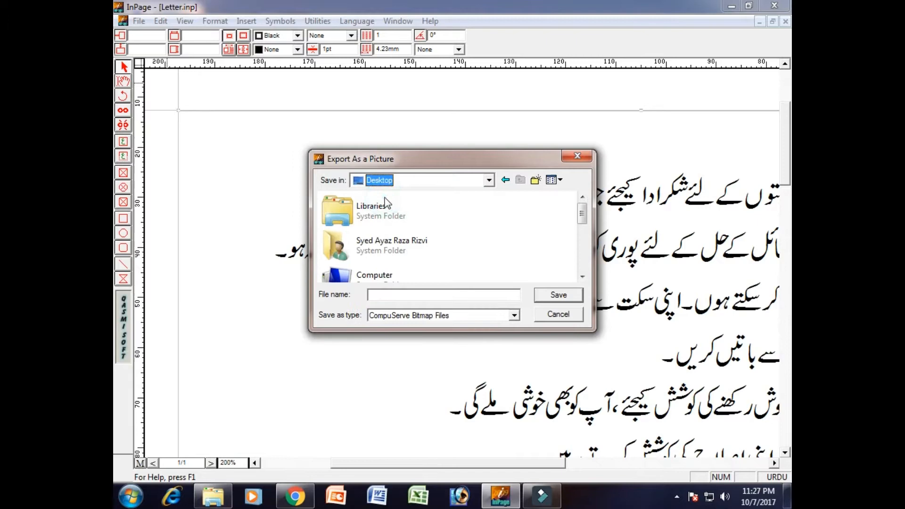
click(408, 297)
text(Pi)
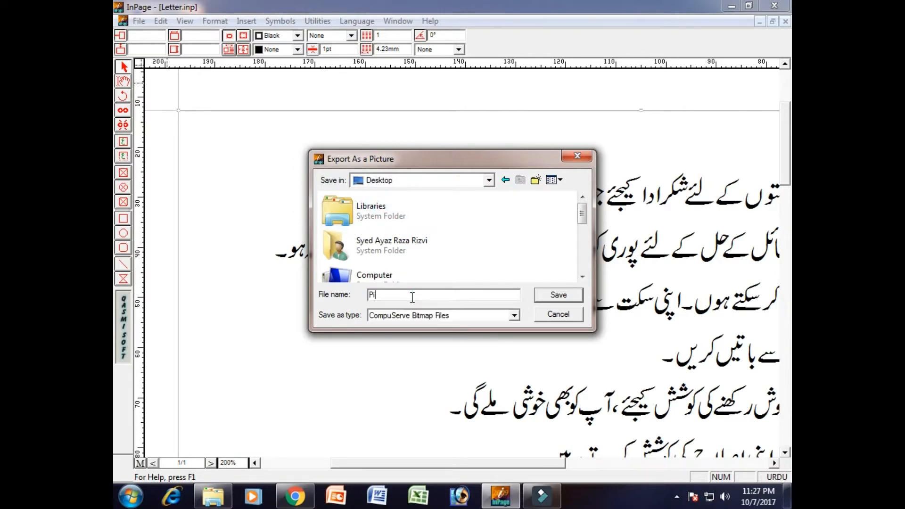
text(cture)
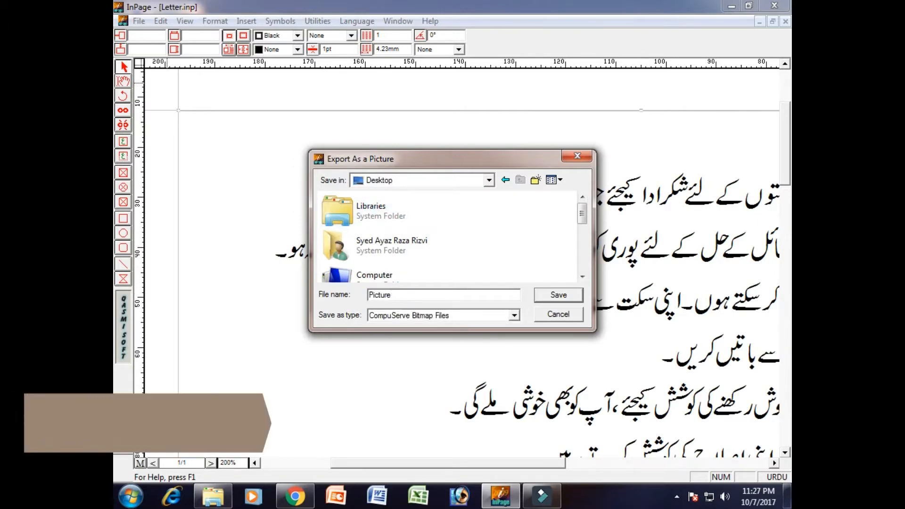
click(541, 297)
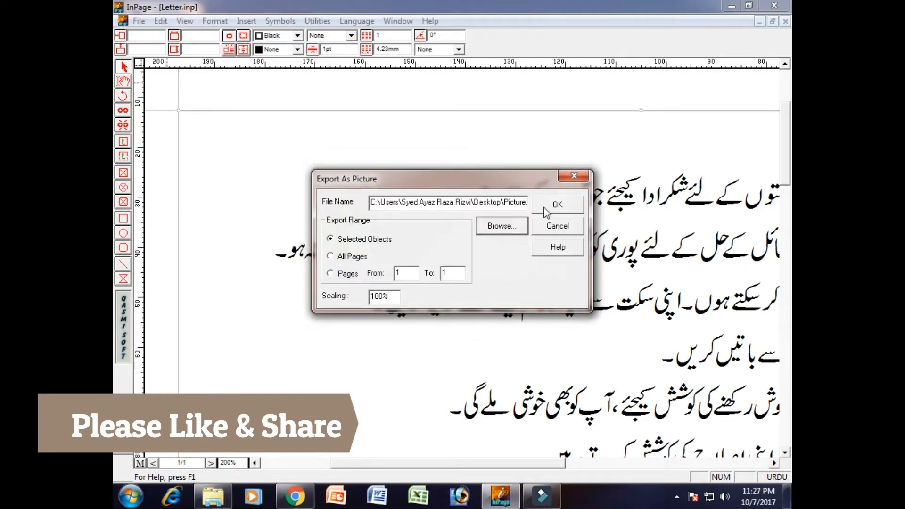
click(554, 203)
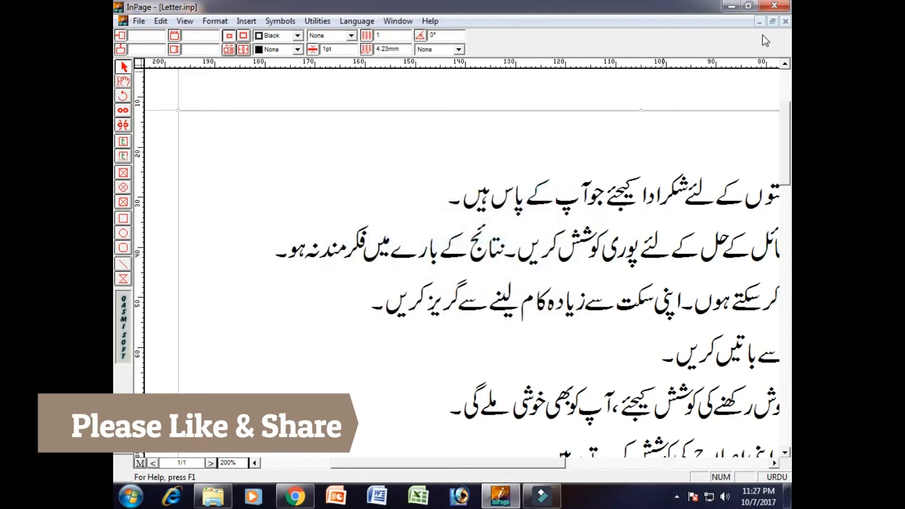
- Preview the exported Picture file from the desktop in Windows Photo Viewer, examine its Urdu text up close, and close the viewer
click(731, 6)
click(732, 6)
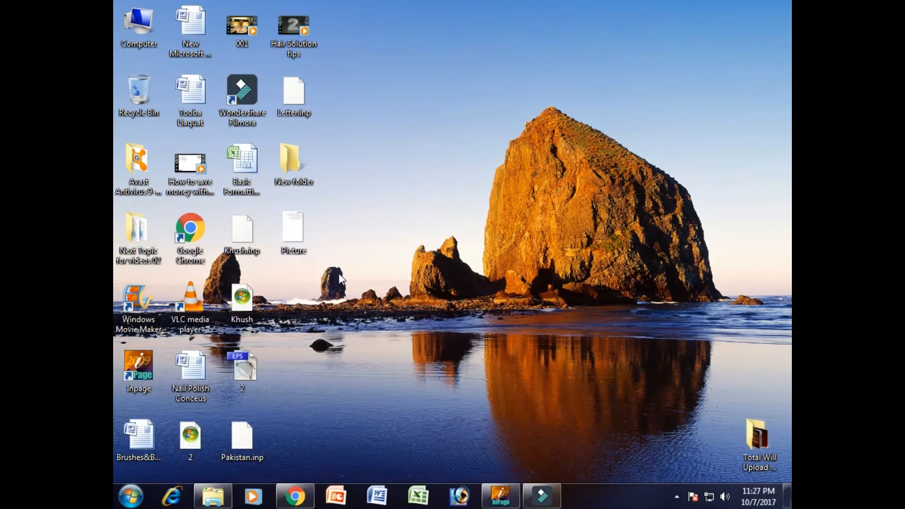
right_click(293, 247)
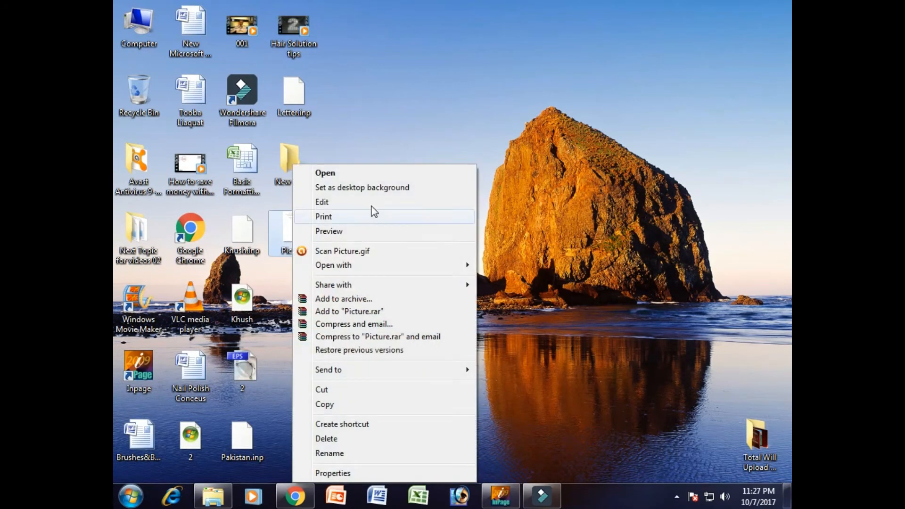
click(372, 230)
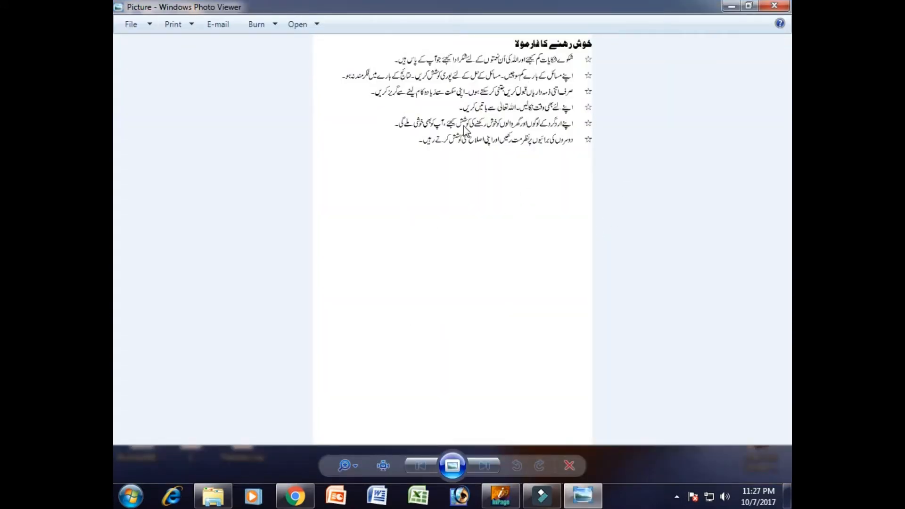
scroll(460, 141, up, 2)
scroll(604, 136, down, 2)
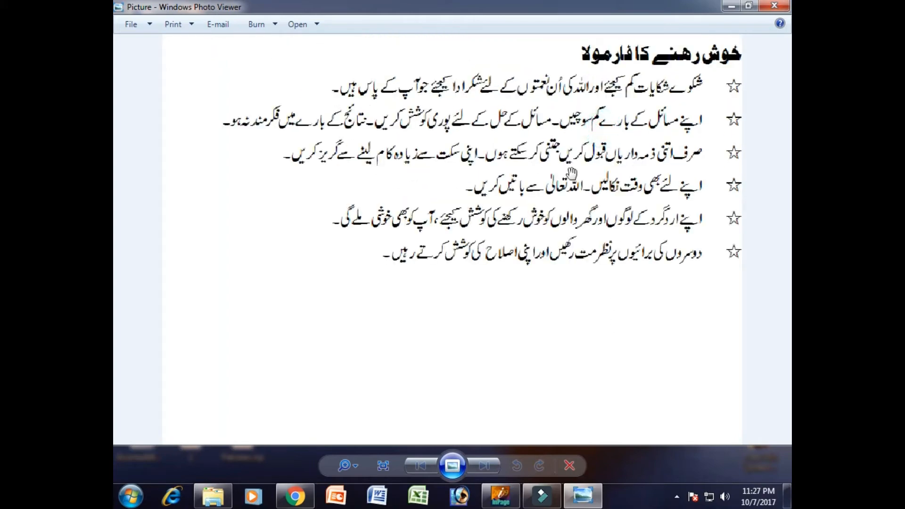
scroll(571, 173, up, 3)
scroll(572, 151, down, 1)
scroll(533, 187, down, 2)
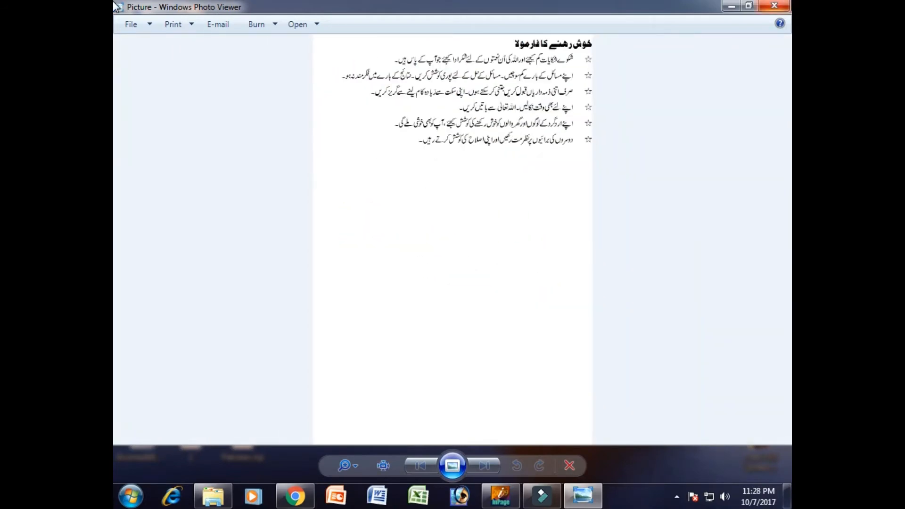
click(774, 6)
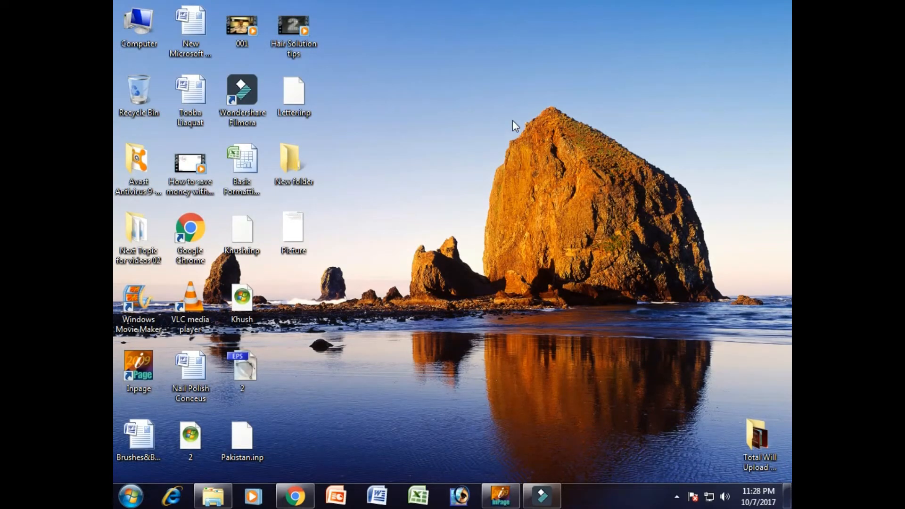
- Switch to InPage's Letter document, view the page at 100%, and open the print settings, closing them without printing
click(501, 495)
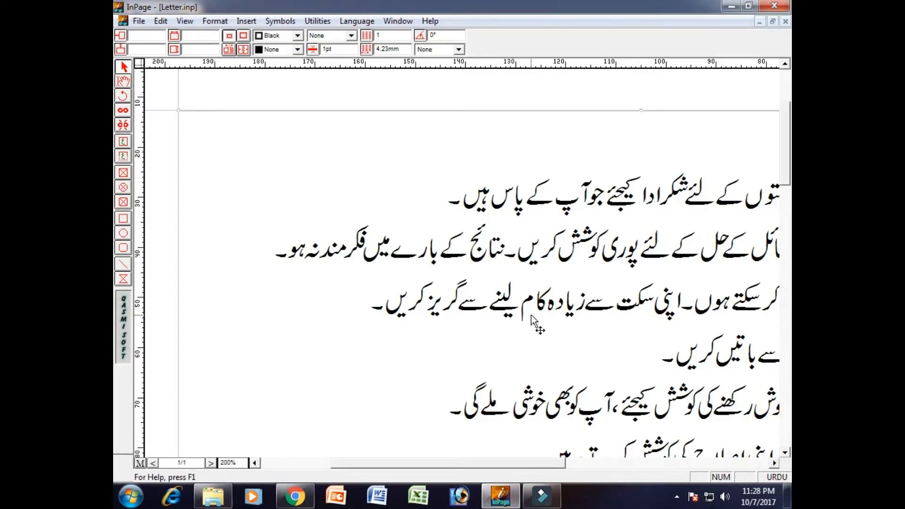
key(ctrl+1)
drag(782, 165, 782, 125)
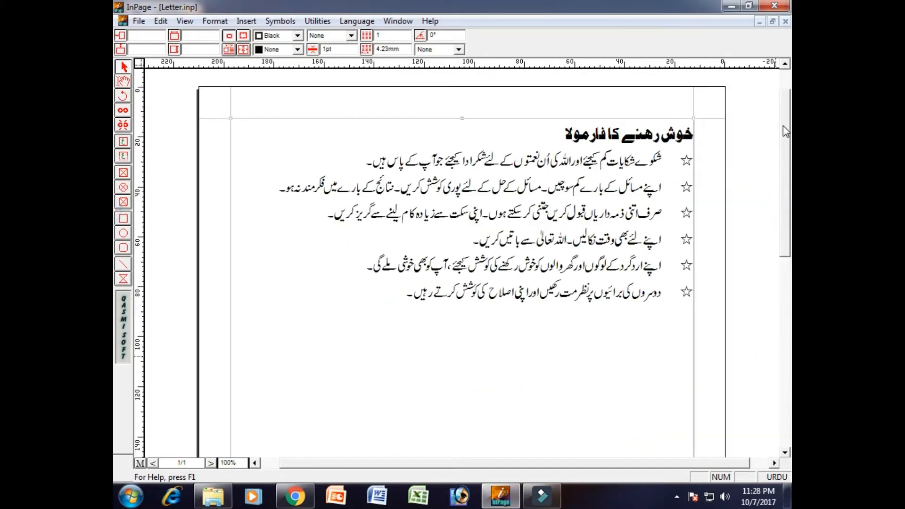
click(138, 21)
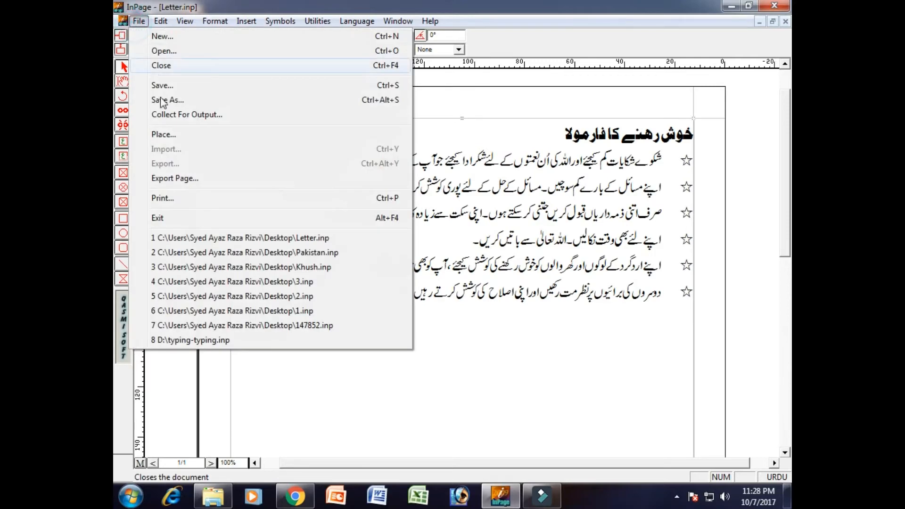
click(182, 202)
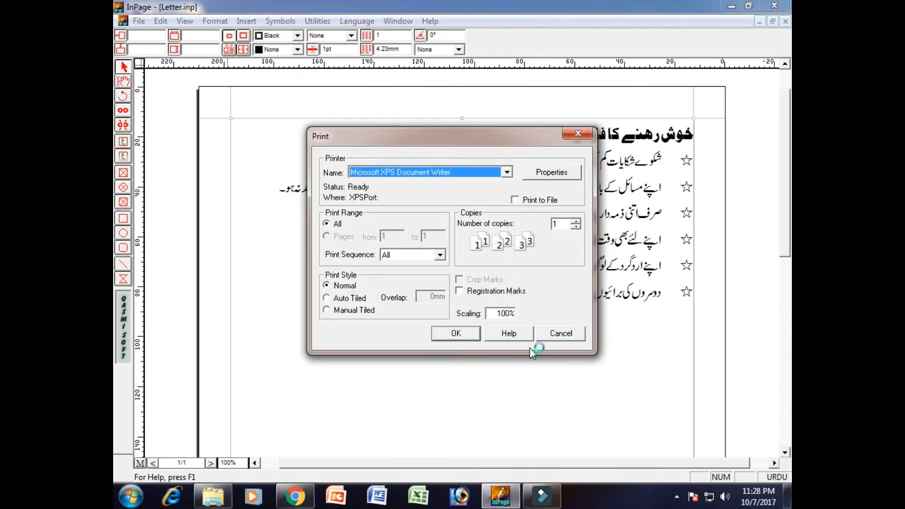
click(561, 333)
- Exit InPage without saving the changes to the Letter document
click(140, 22)
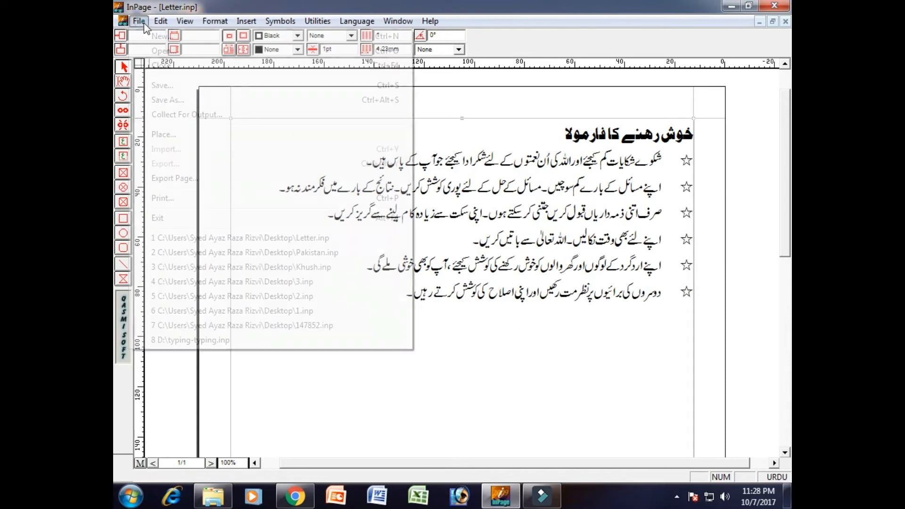
click(173, 222)
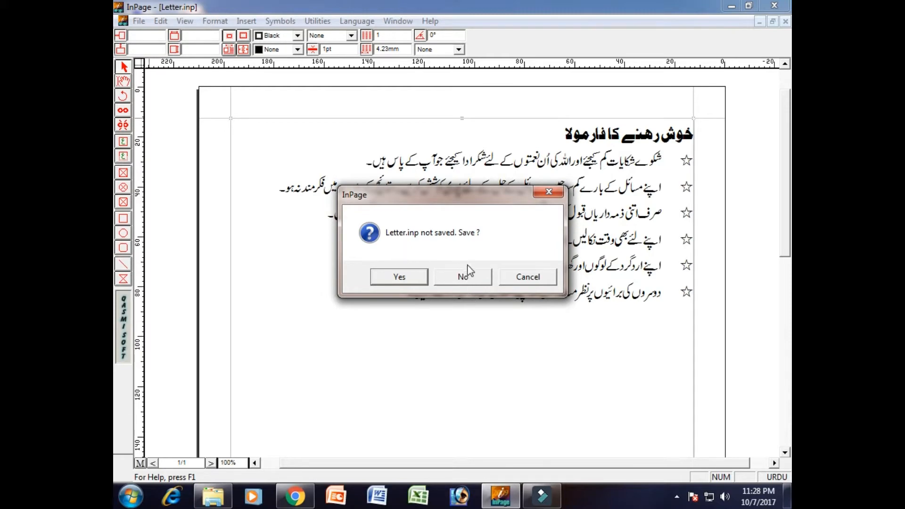
click(465, 278)
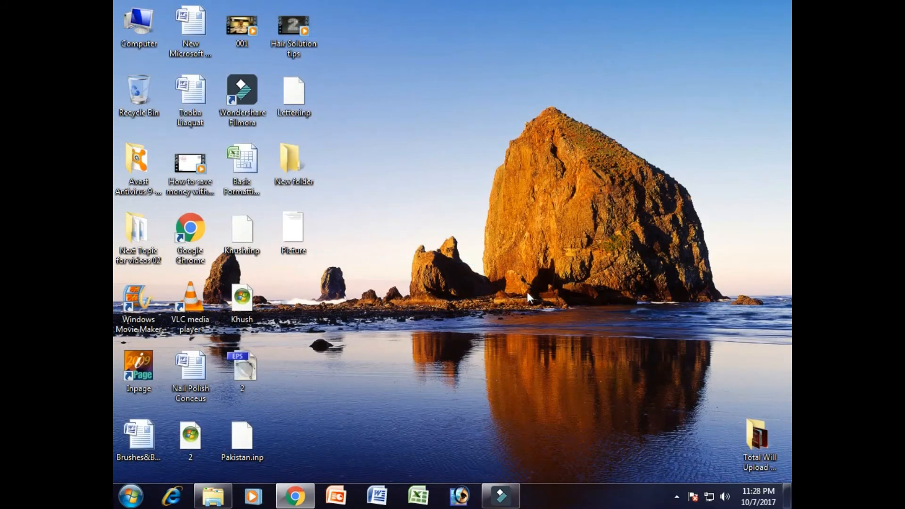
- Relaunch InPage from the desktop and dismiss its startup message dialogs
double_click(149, 383)
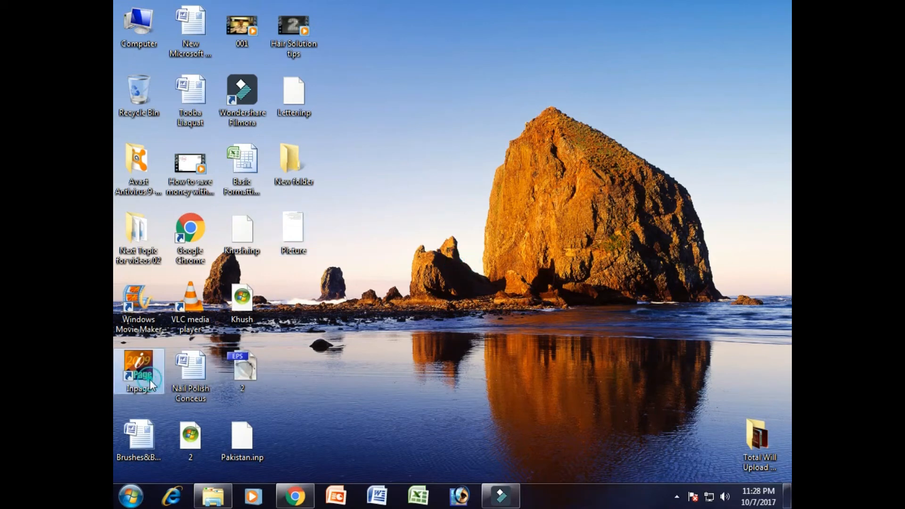
right_click(149, 383)
click(189, 91)
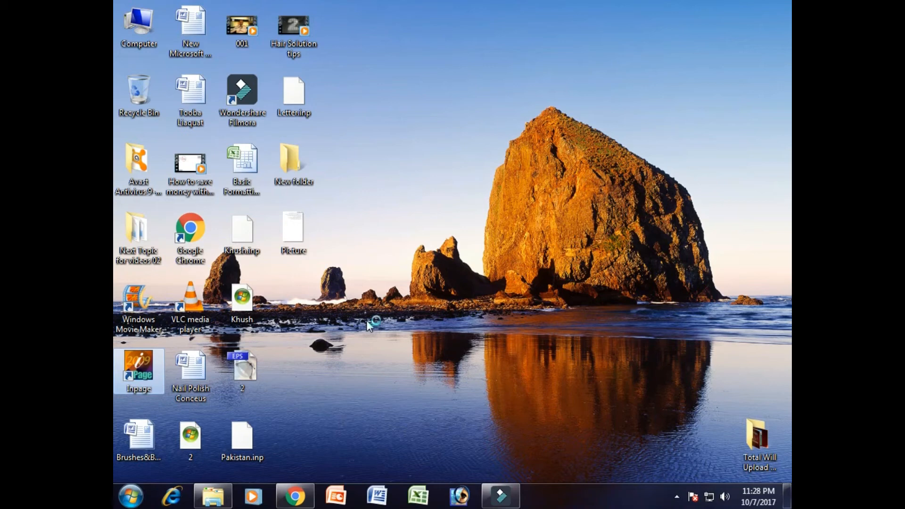
click(556, 292)
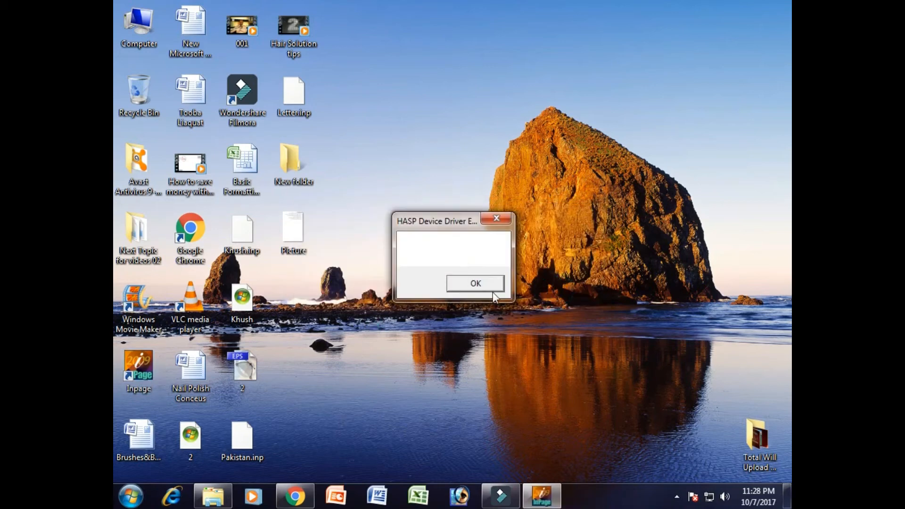
click(473, 288)
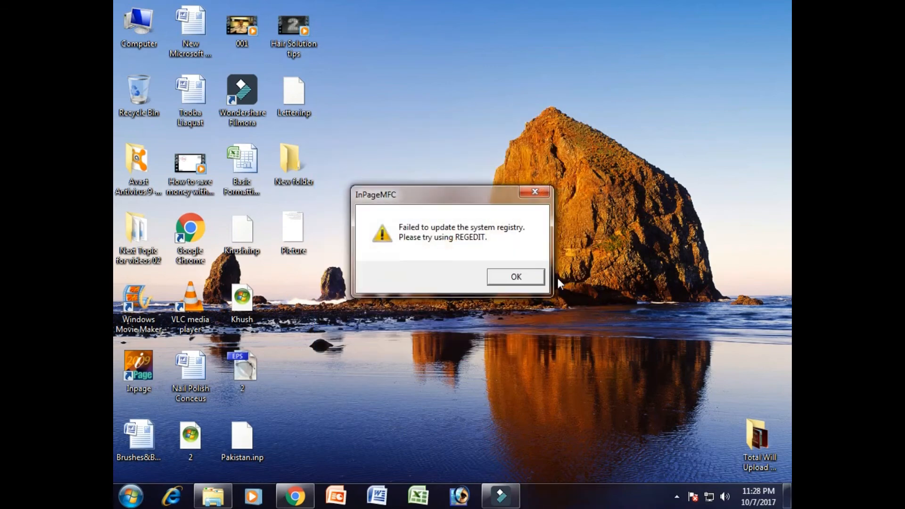
click(537, 278)
- Reopen the recently used Letter.inp document and place the text cursor in its second bulleted line
click(123, 20)
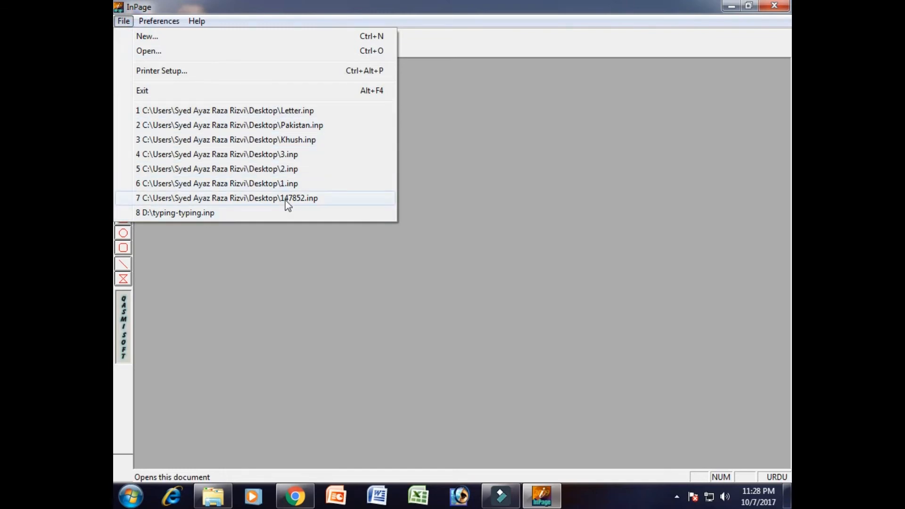
click(323, 111)
click(139, 20)
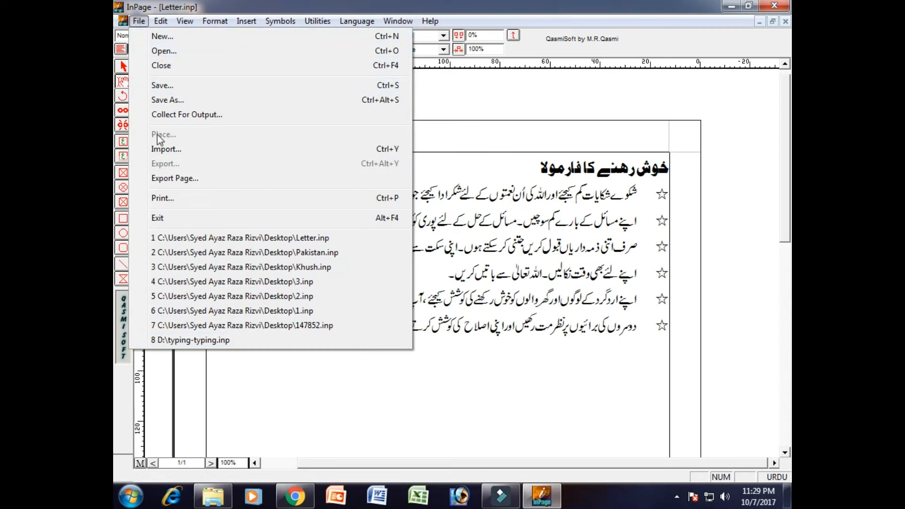
click(523, 224)
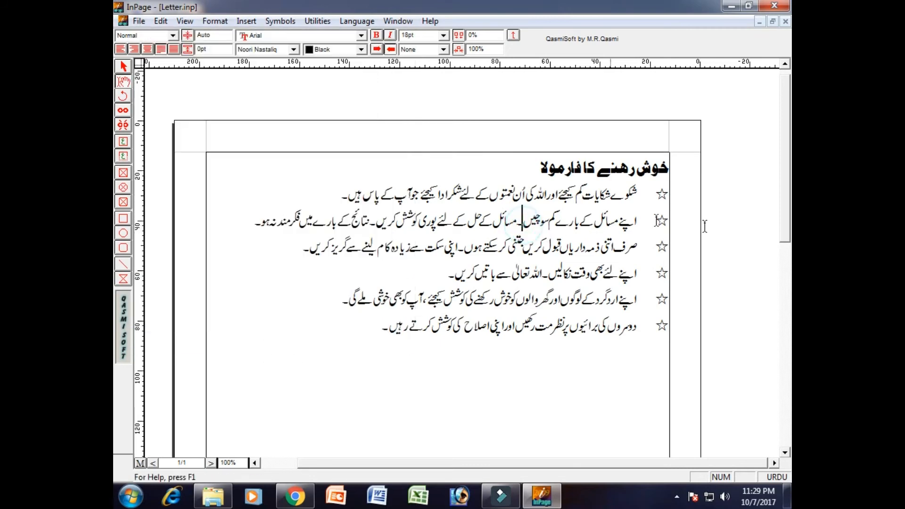
scroll(784, 188, up, 1)
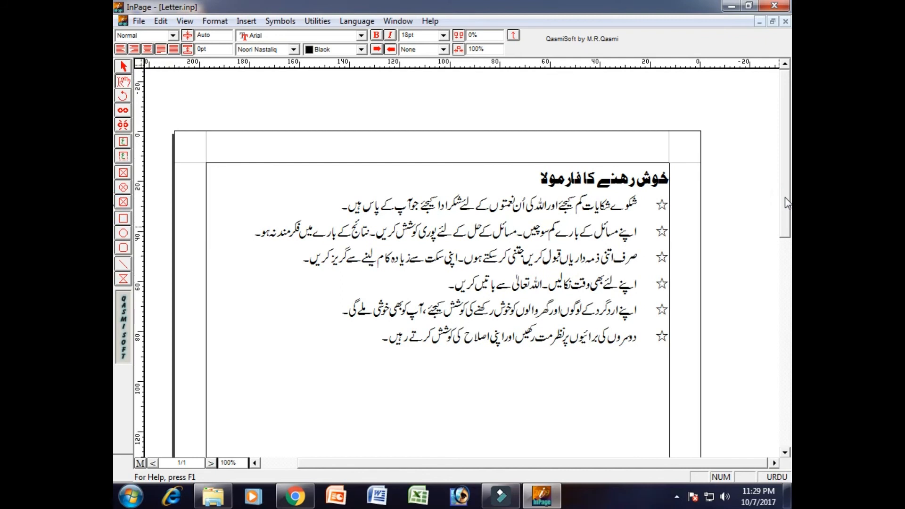